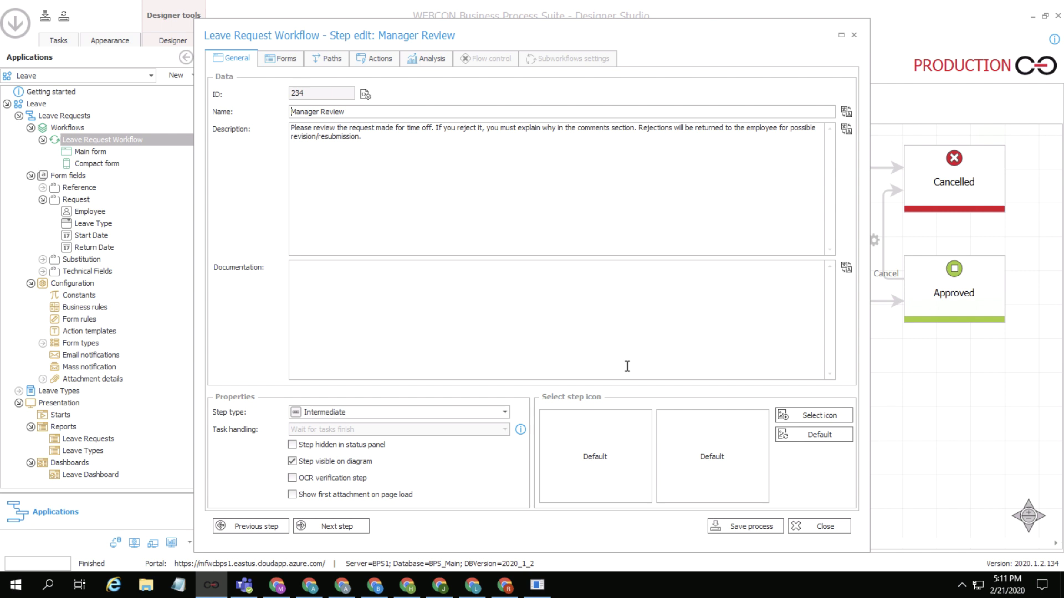
Step: Review the translations of the Manager Review step's description and name, and close the step editor
{"action": "left_click", "coordinate": [846, 130]}
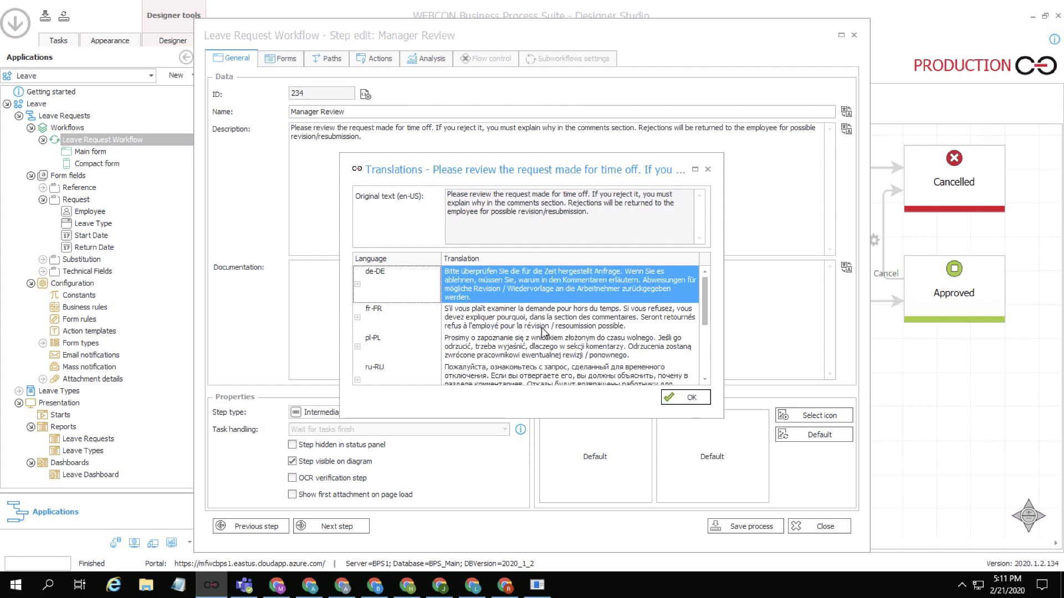
{"action": "left_click", "coordinate": [693, 398]}
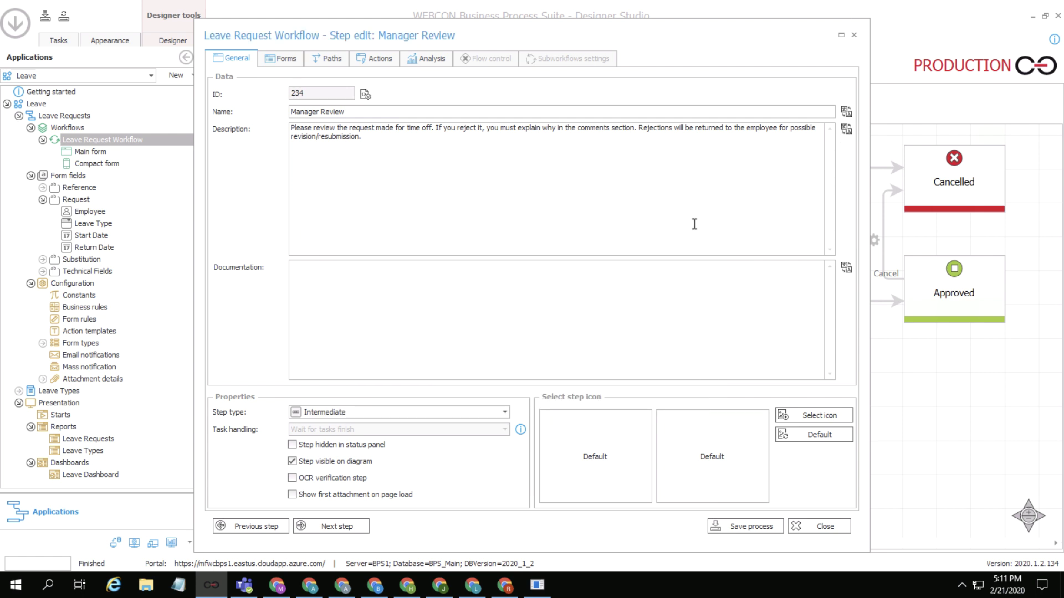
{"action": "left_click", "coordinate": [846, 111]}
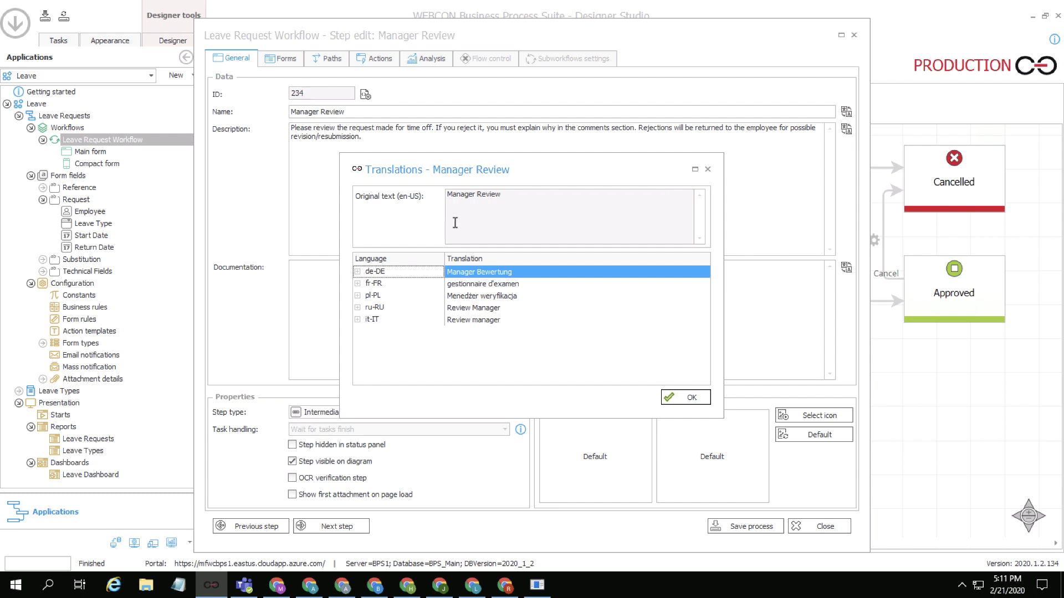
{"action": "left_click", "coordinate": [693, 398]}
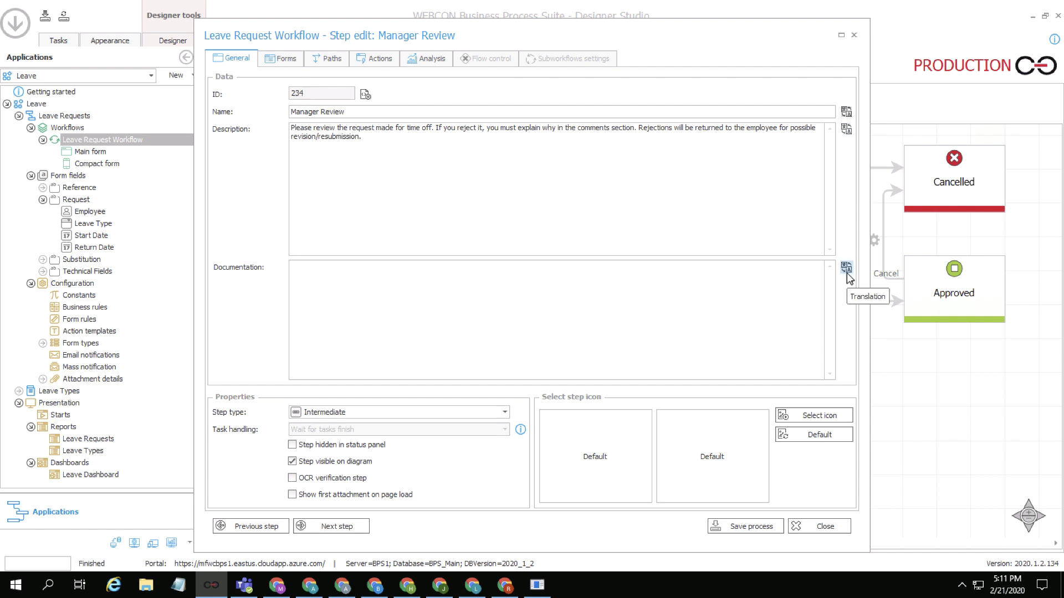
{"action": "left_click", "coordinate": [819, 526]}
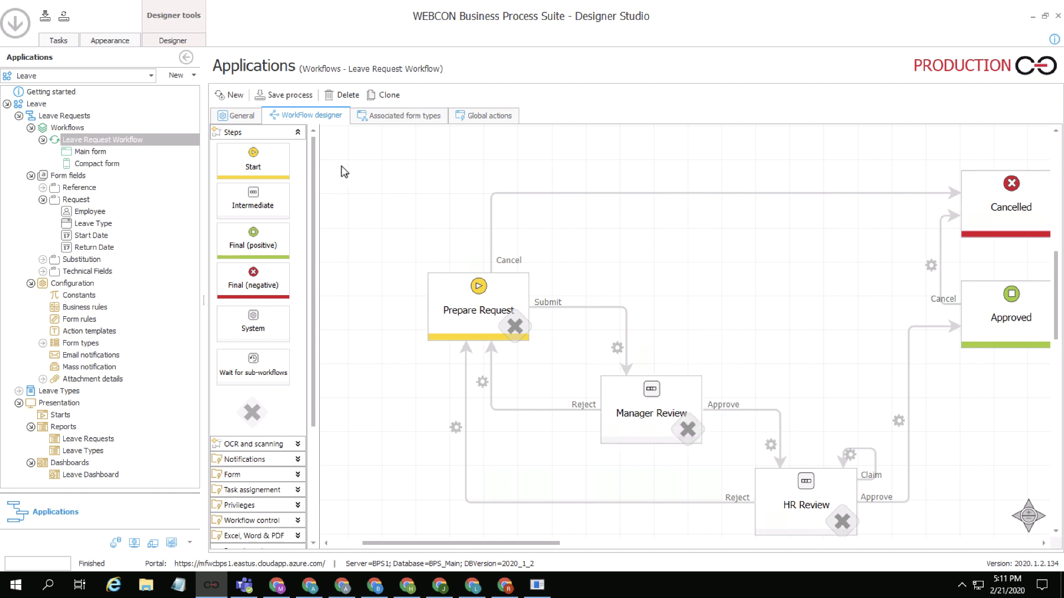
Step: Check the translations of the Leave Request Workflow's name in its general settings
{"action": "left_click", "coordinate": [246, 117]}
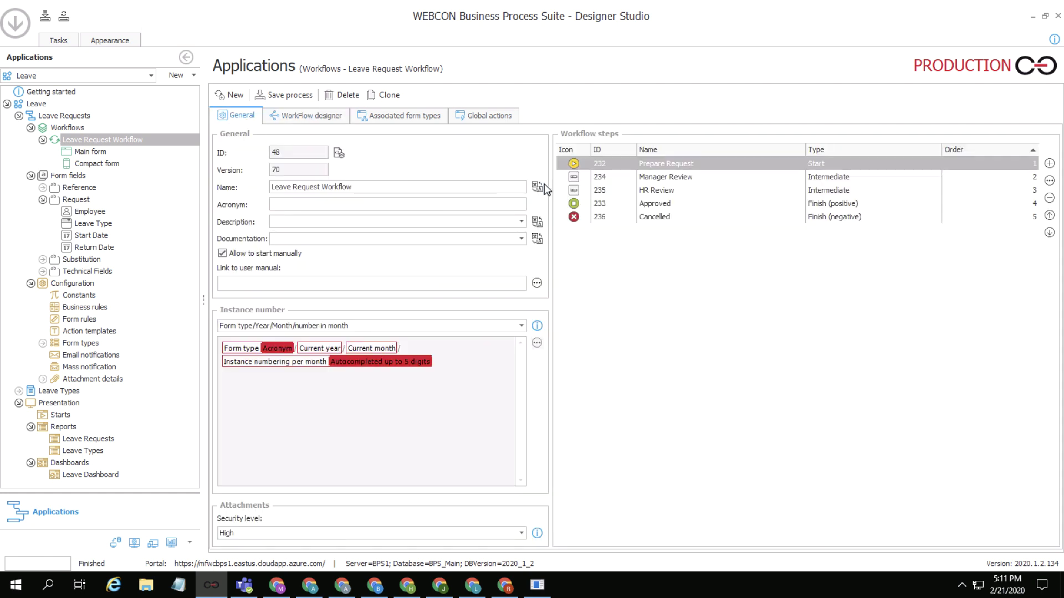
{"action": "left_click", "coordinate": [538, 189]}
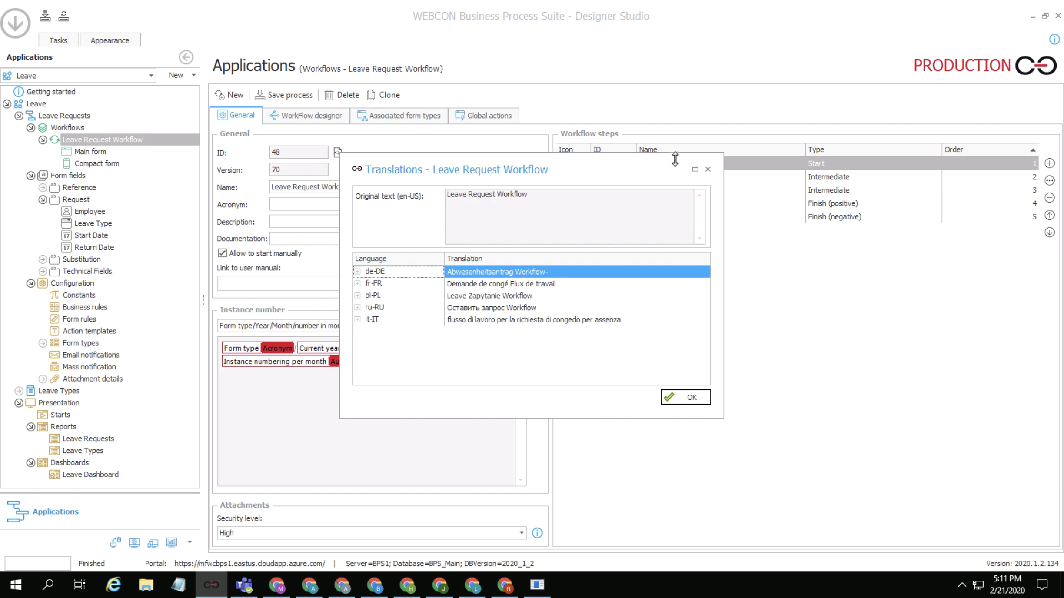
{"action": "left_click", "coordinate": [708, 169]}
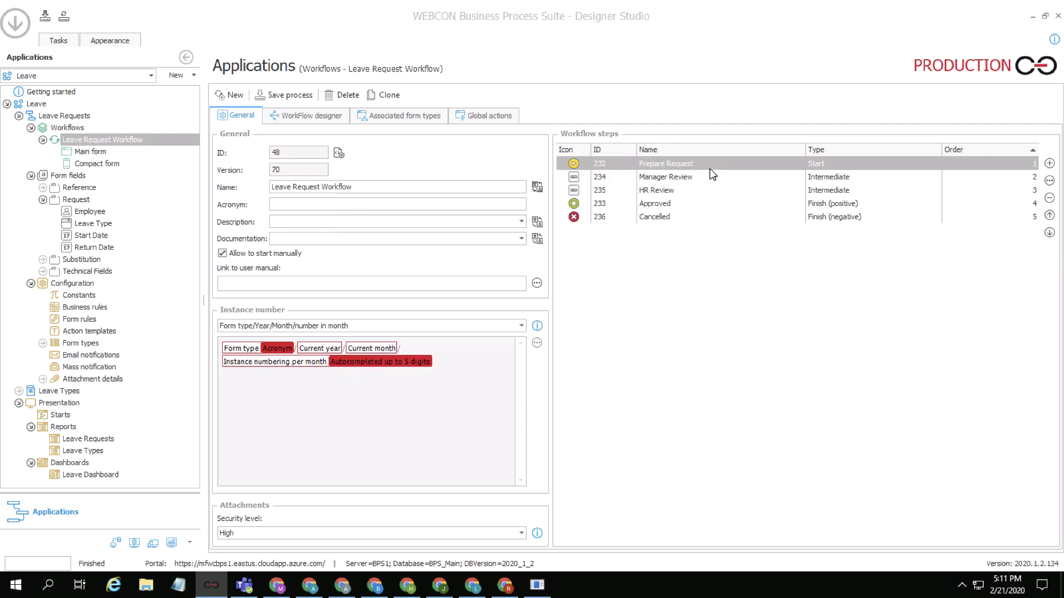
Step: Check the translations of the Employee form field's name
{"action": "left_click", "coordinate": [86, 211]}
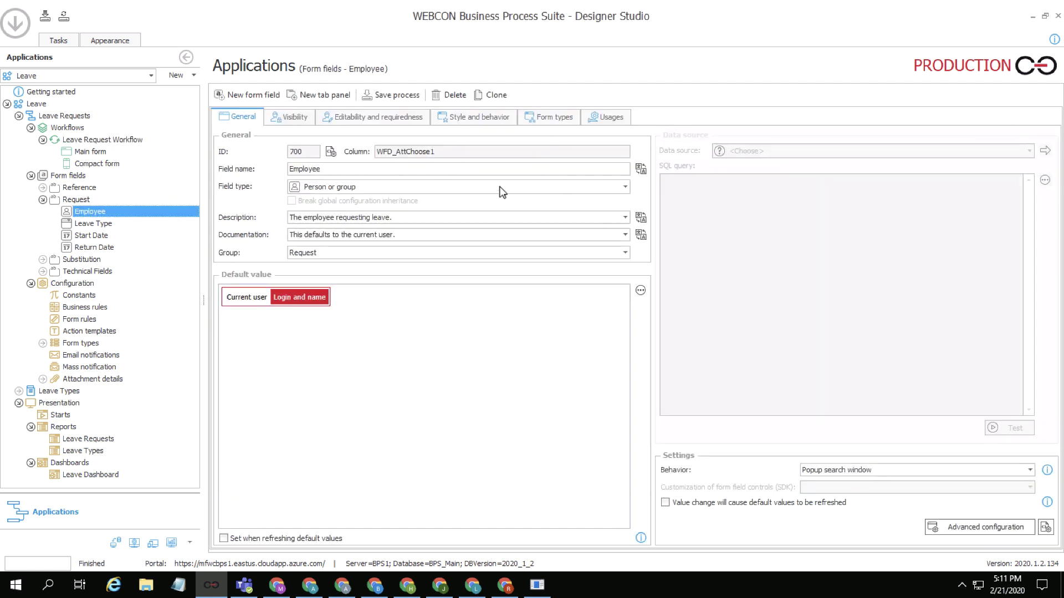
{"action": "left_click", "coordinate": [639, 169]}
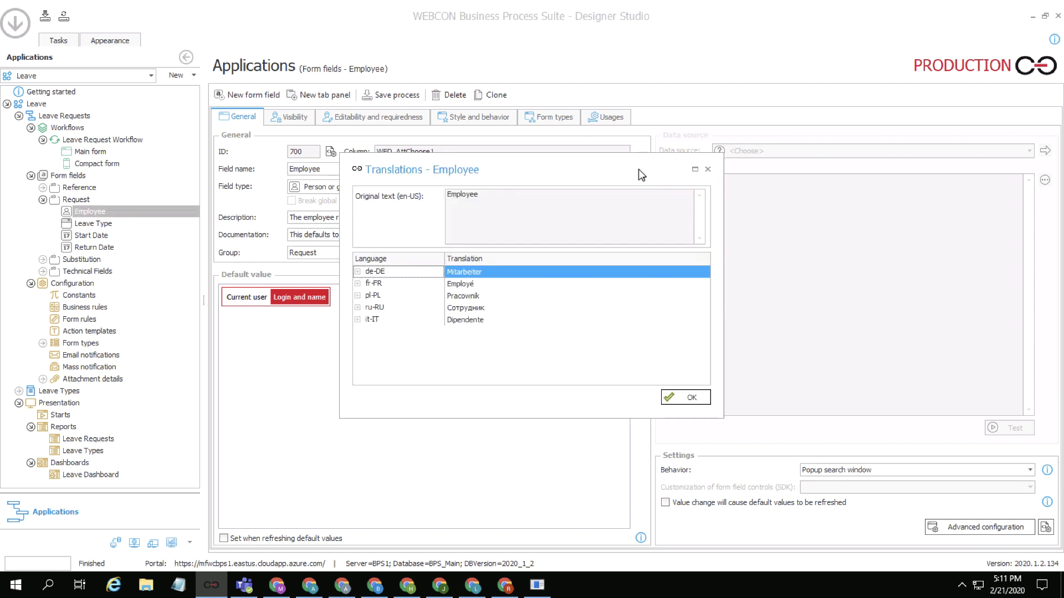
{"action": "left_click", "coordinate": [708, 169]}
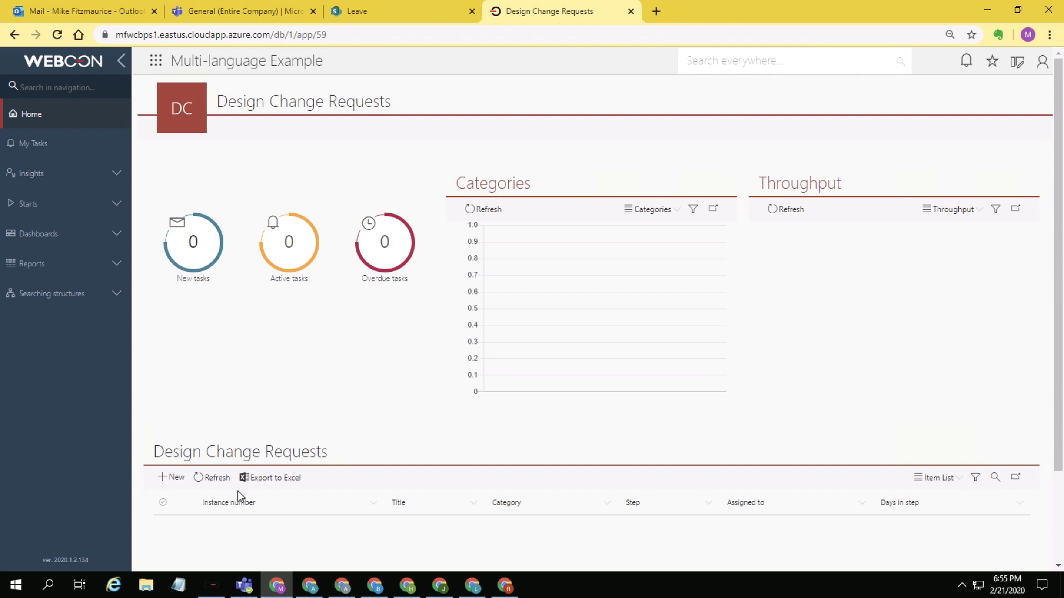
Step: Compare the Design Change Requests dashboard in the French and German users' browser sessions
{"action": "left_click", "coordinate": [309, 587]}
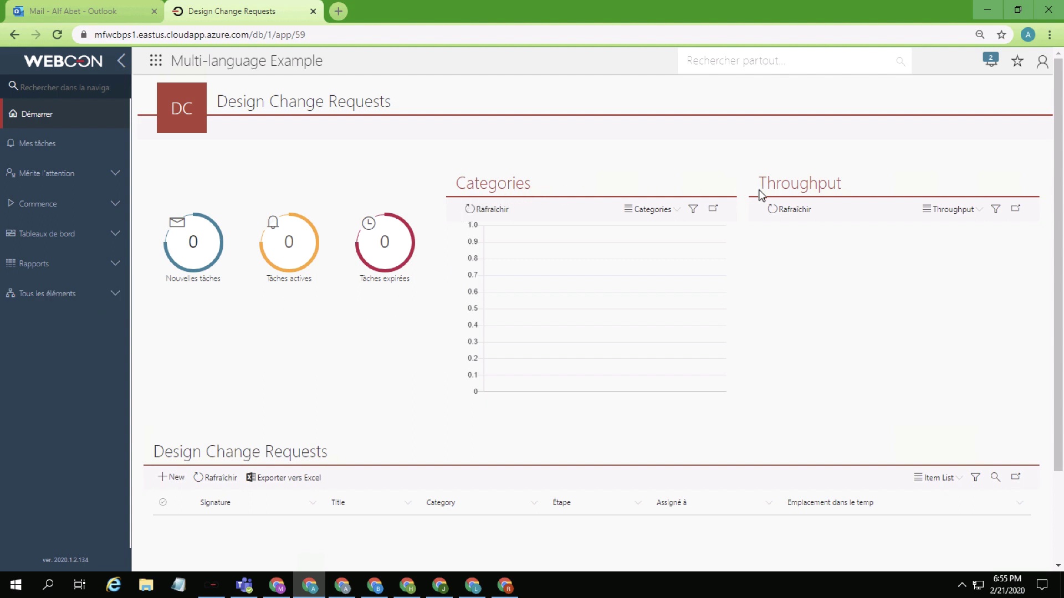
{"action": "left_click", "coordinate": [409, 590]}
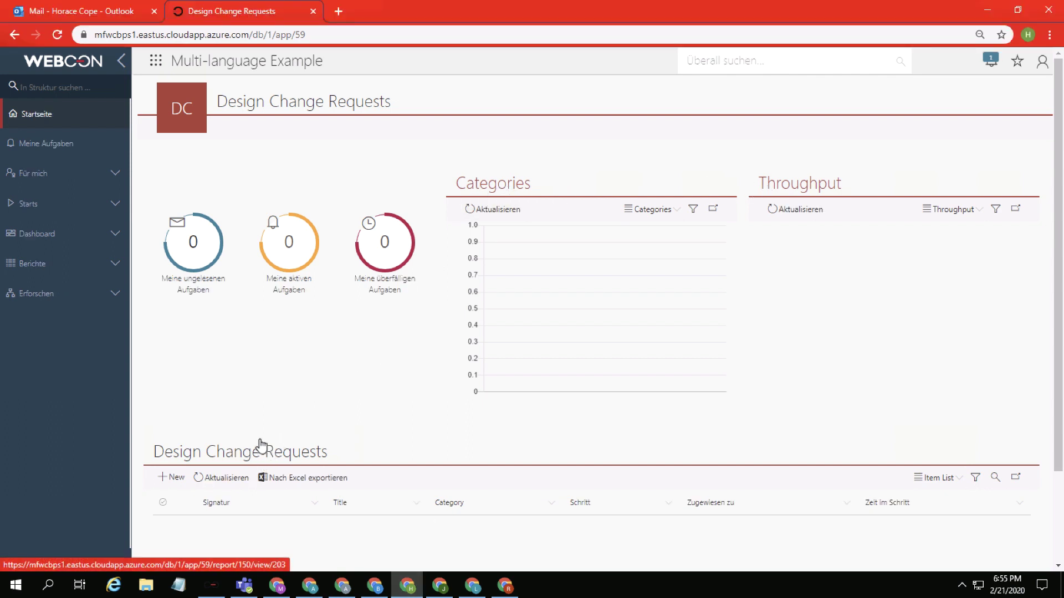
{"action": "left_click", "coordinate": [276, 585]}
Step: Switch to Designer Studio and check the name translations of the Submit path leaving the Preparation step
{"action": "left_click", "coordinate": [211, 585]}
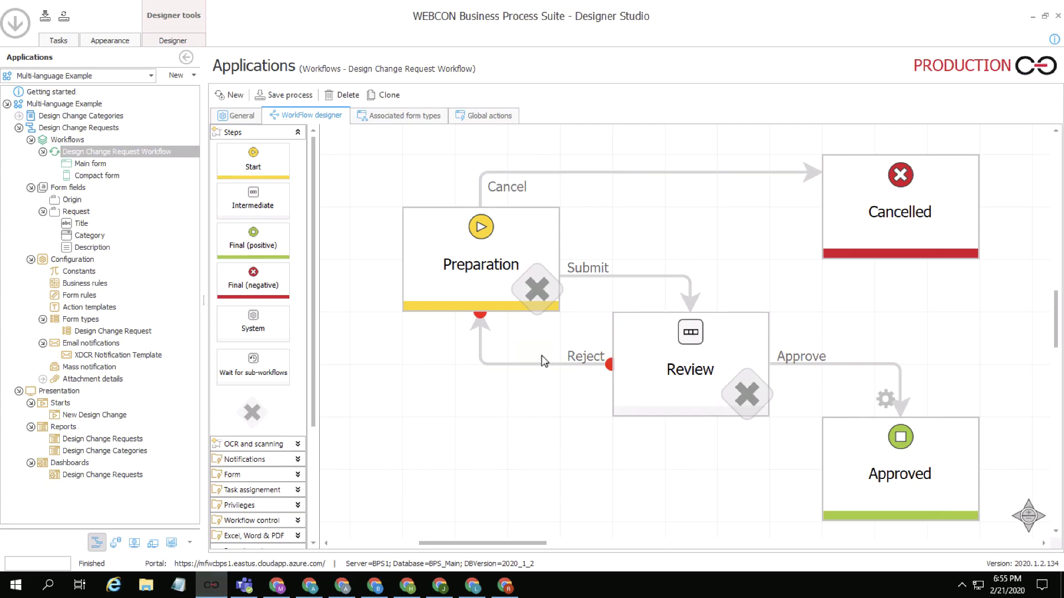
{"action": "double_click", "coordinate": [595, 275]}
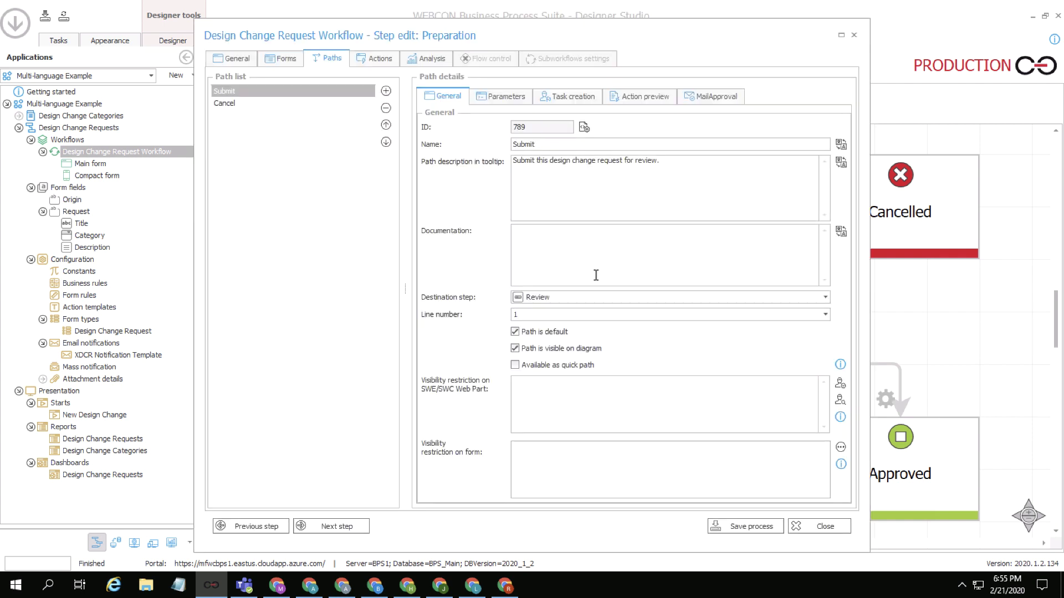
{"action": "left_click", "coordinate": [840, 145]}
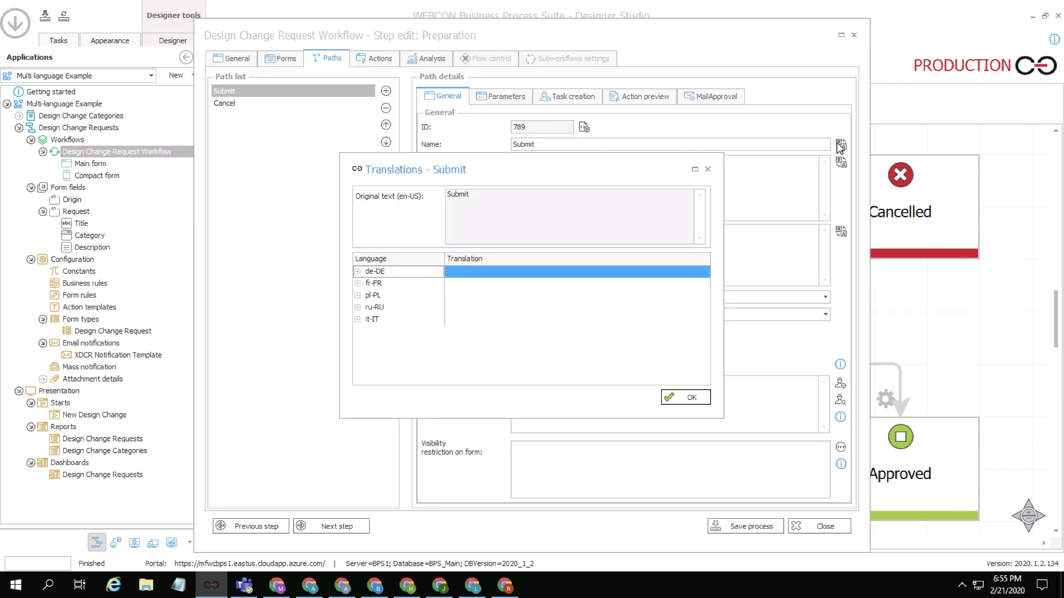
{"action": "left_click", "coordinate": [667, 398]}
{"action": "left_click", "coordinate": [766, 529]}
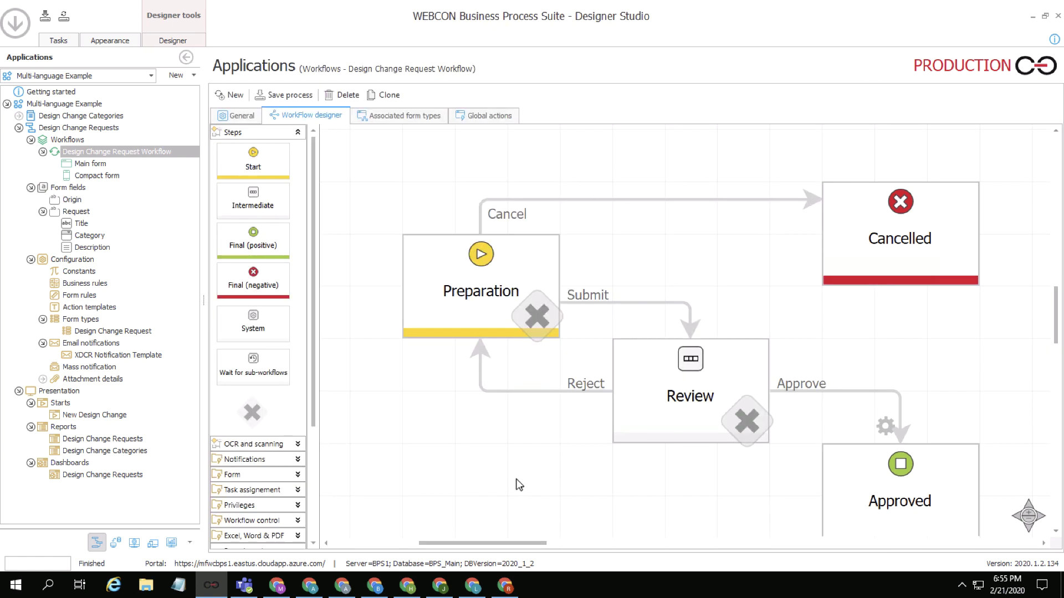
Step: Launch the Import/Export Translates tool and load the configuration from server BPS1, content database BPS_Main
{"action": "left_click", "coordinate": [16, 585]}
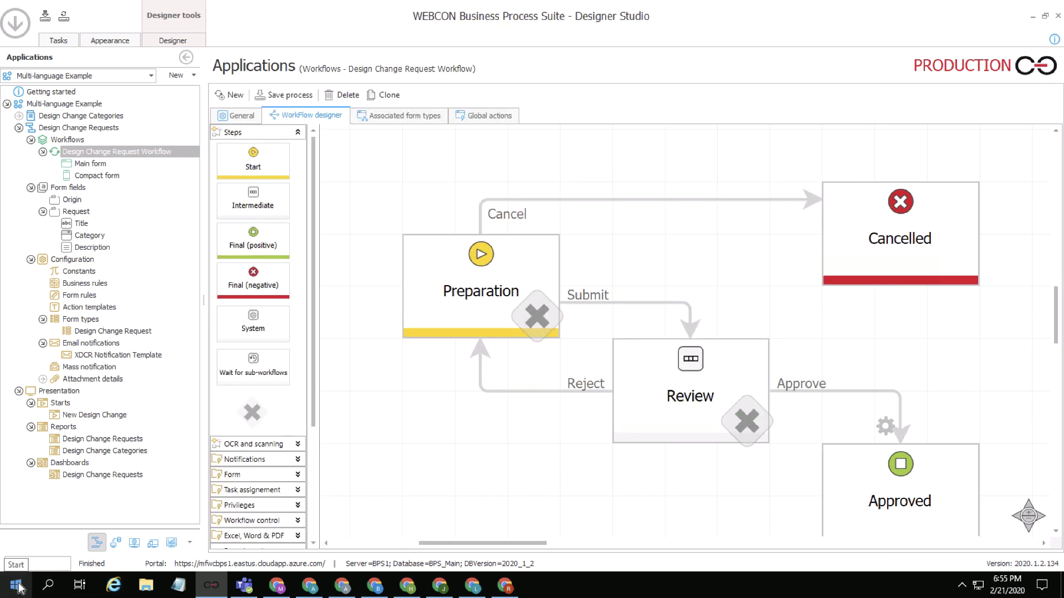
{"action": "left_click", "coordinate": [387, 440]}
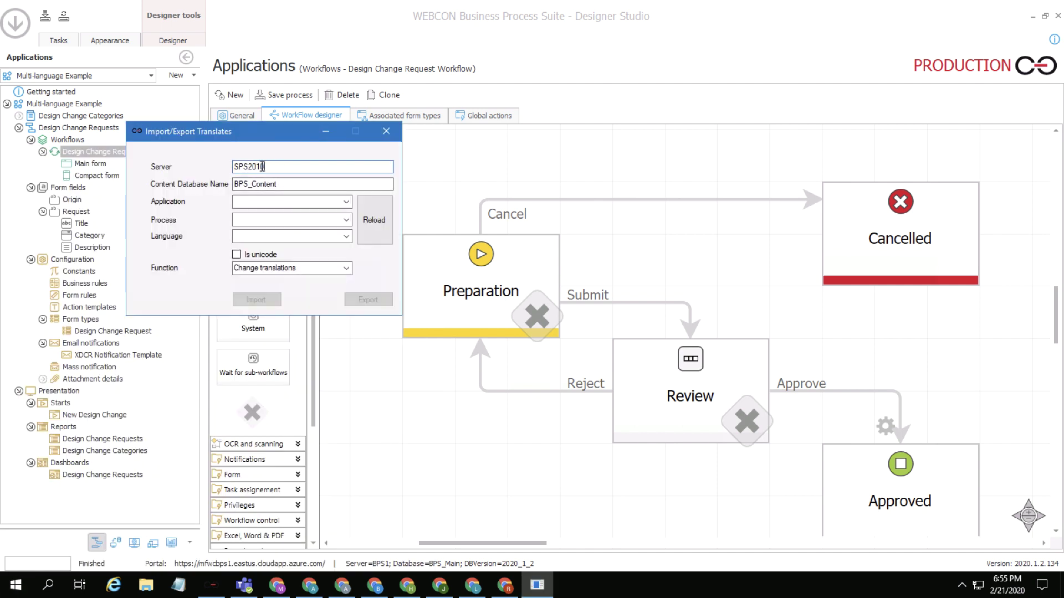
{"action": "type", "text": "BPS1"}
{"action": "key", "text": "Tab"}
{"action": "type", "text": "BPS_M"}
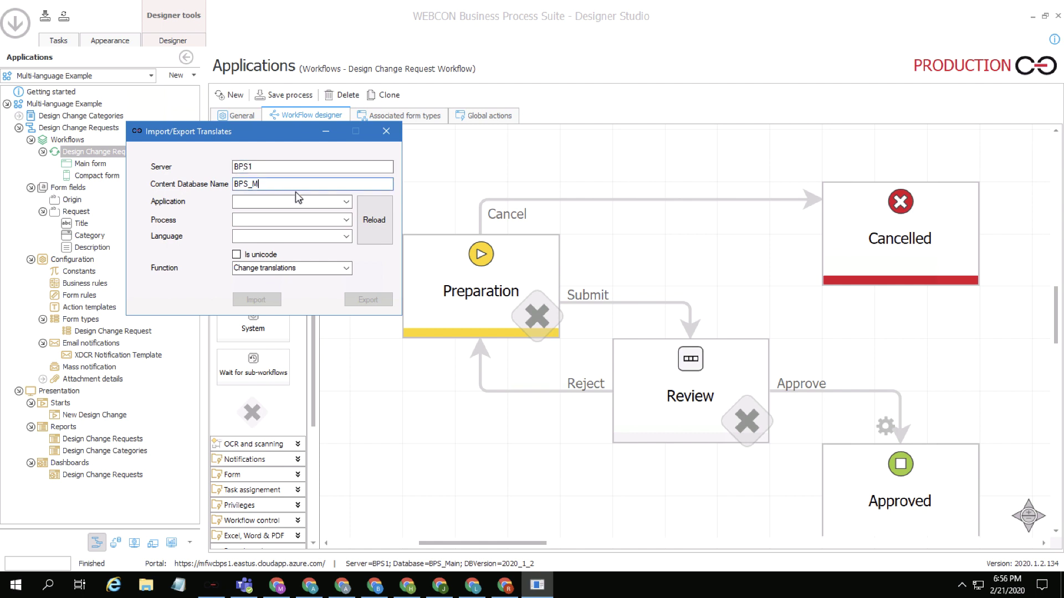
{"action": "type", "text": "ain"}
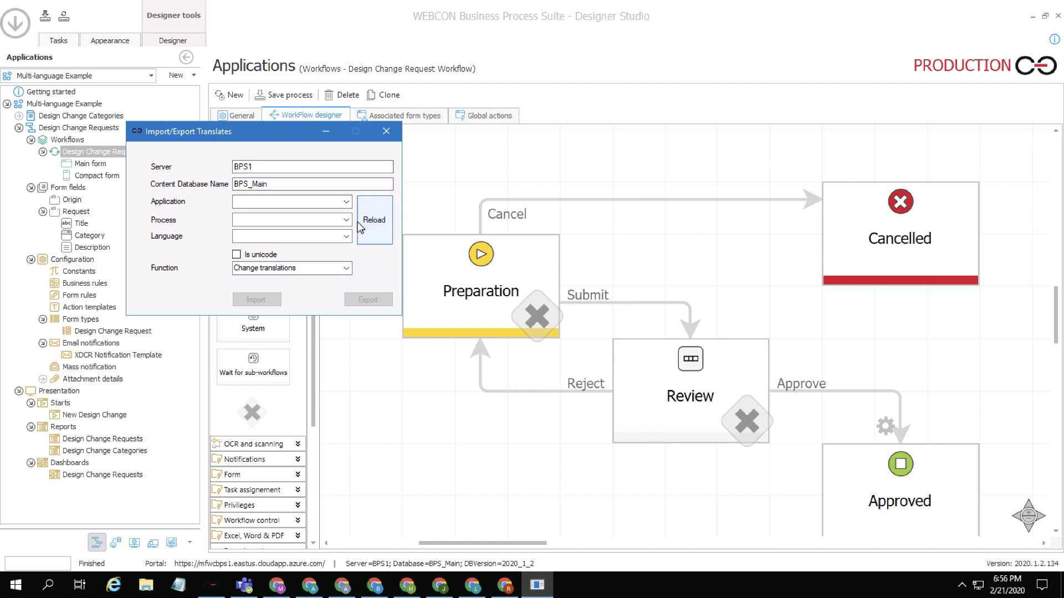
{"action": "left_click", "coordinate": [357, 221]}
Step: Select the Multi-language Example application with language fr-FR and enable the unicode option
{"action": "left_click", "coordinate": [338, 206]}
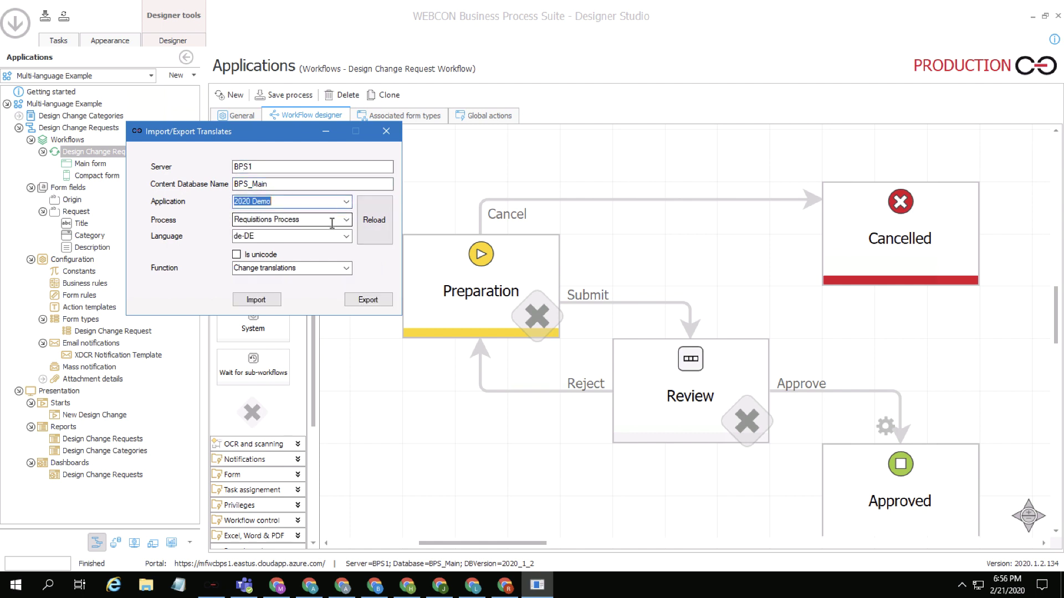
{"action": "left_click", "coordinate": [345, 203]}
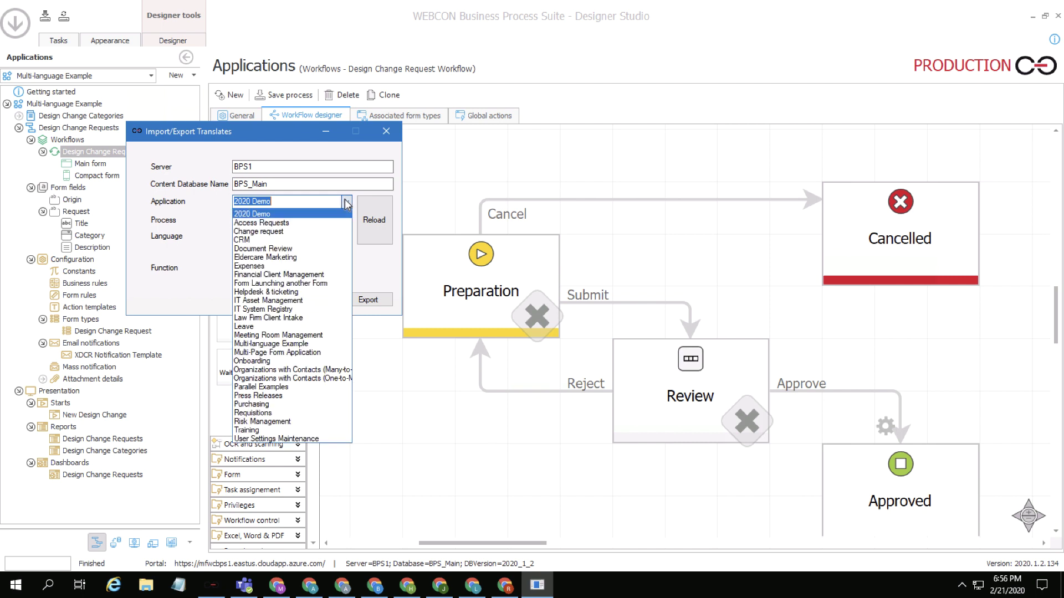
{"action": "left_click", "coordinate": [253, 344]}
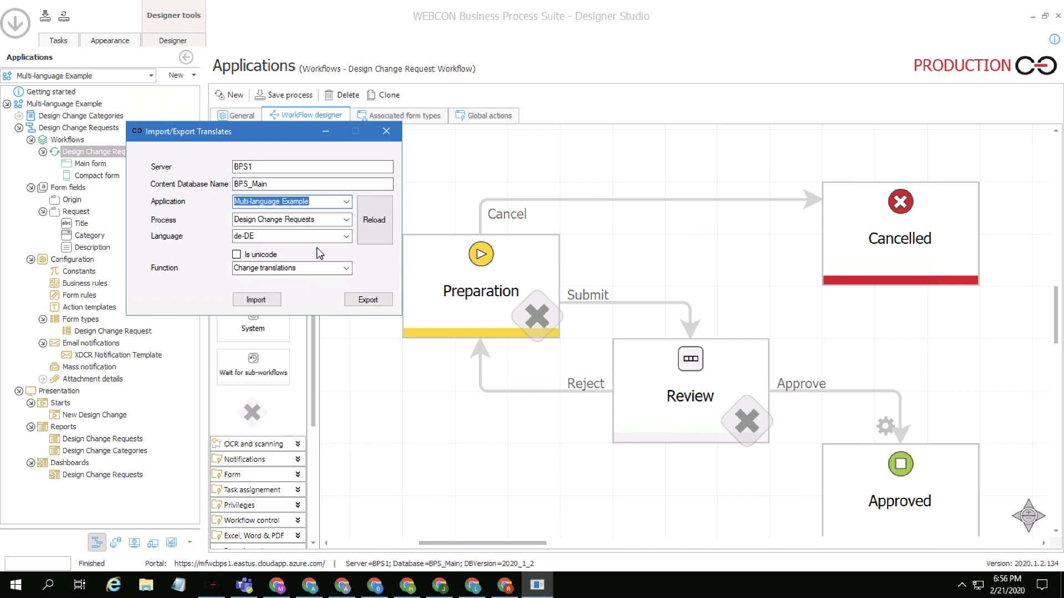
{"action": "left_click", "coordinate": [346, 236]}
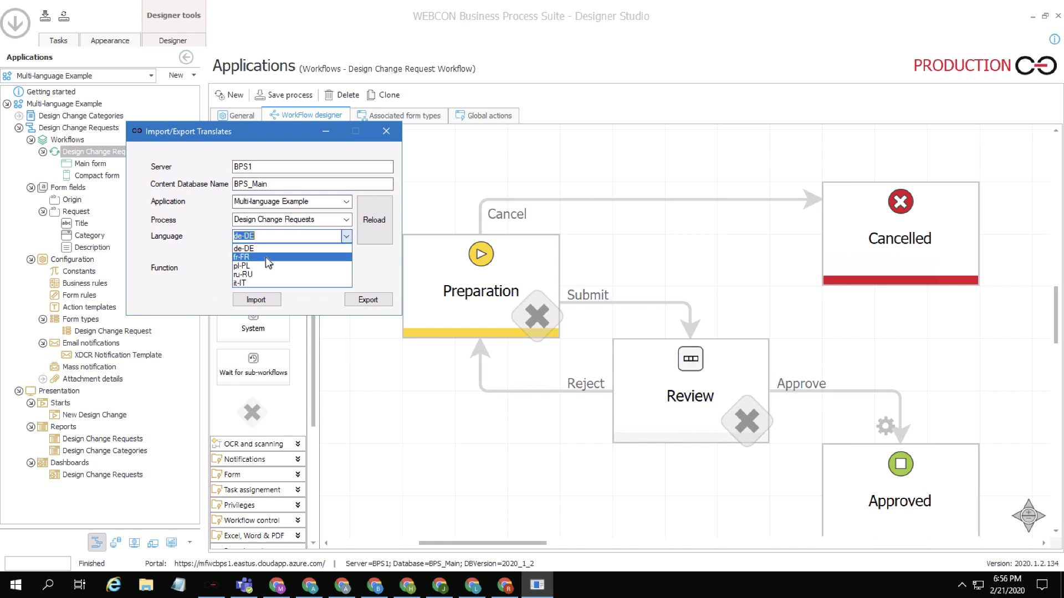
{"action": "left_click", "coordinate": [265, 257]}
{"action": "left_click", "coordinate": [237, 255]}
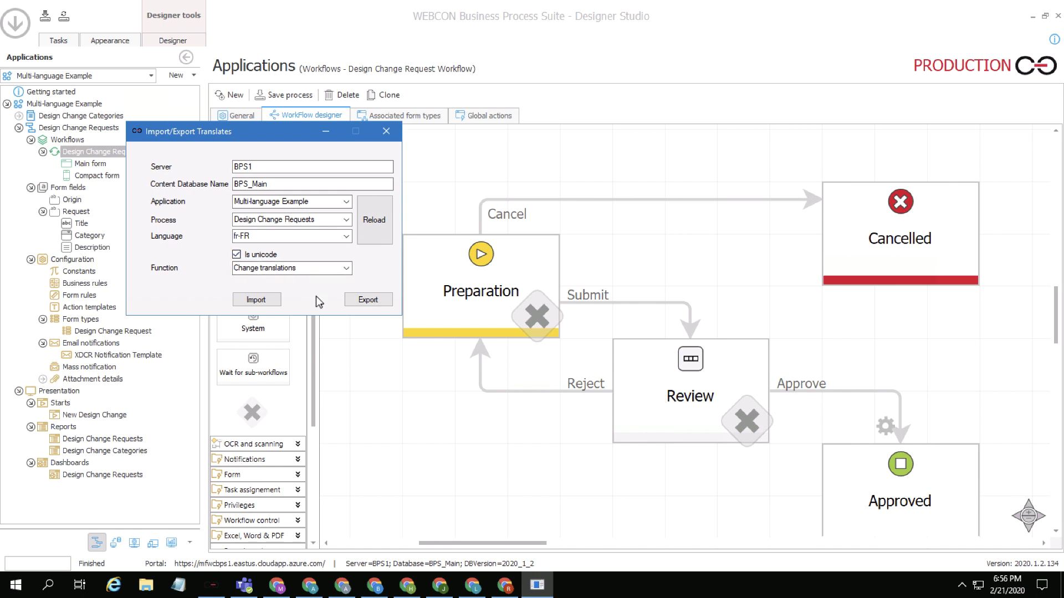
Step: Export the translations to Translates_Design Change Requests_fr-FR.xlsx on the C: drive
{"action": "left_click", "coordinate": [369, 301]}
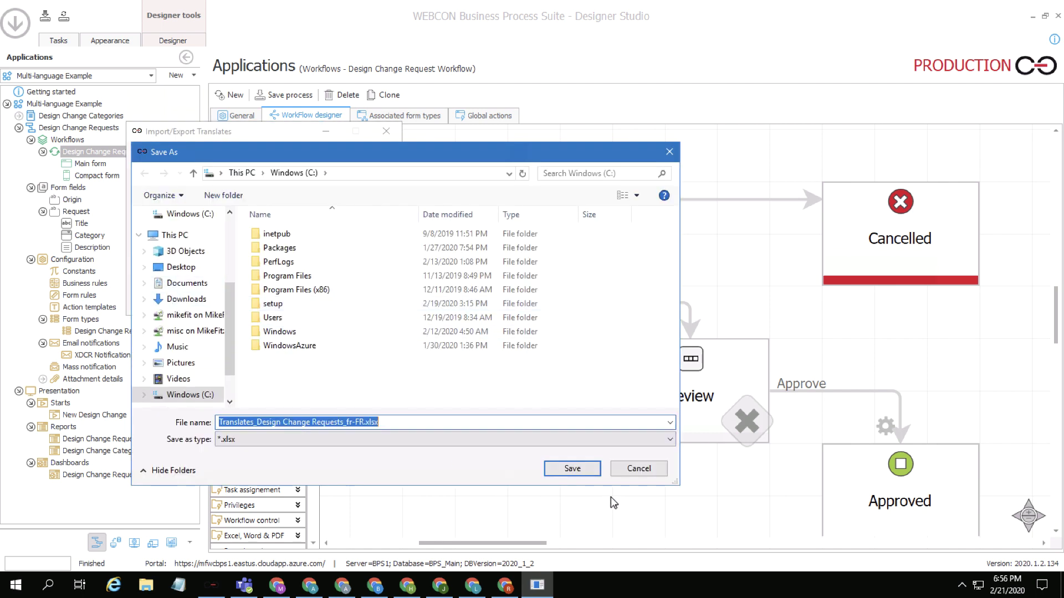
{"action": "left_click", "coordinate": [582, 471]}
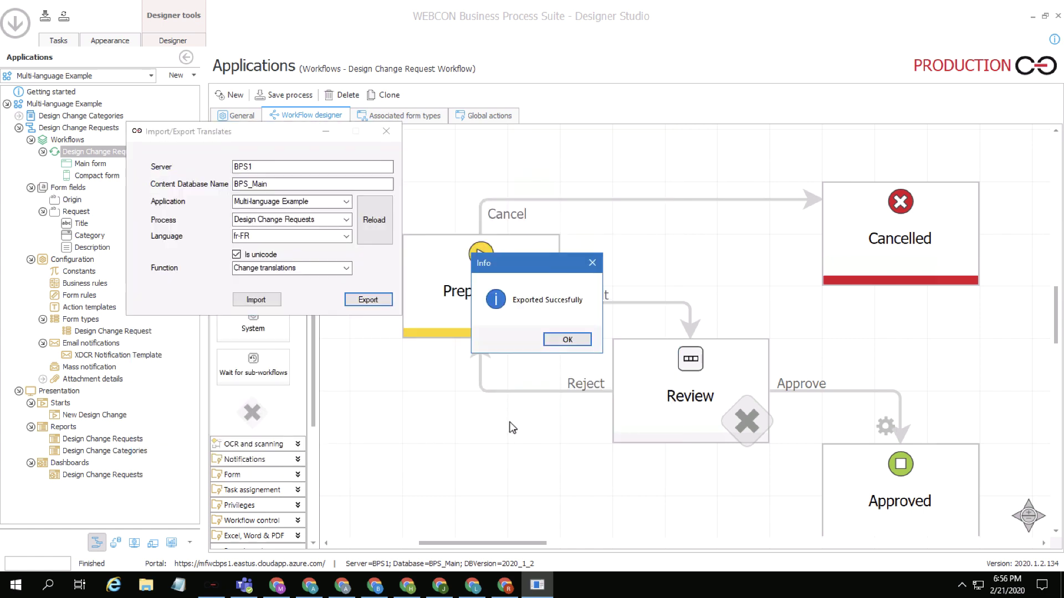
{"action": "left_click", "coordinate": [573, 341]}
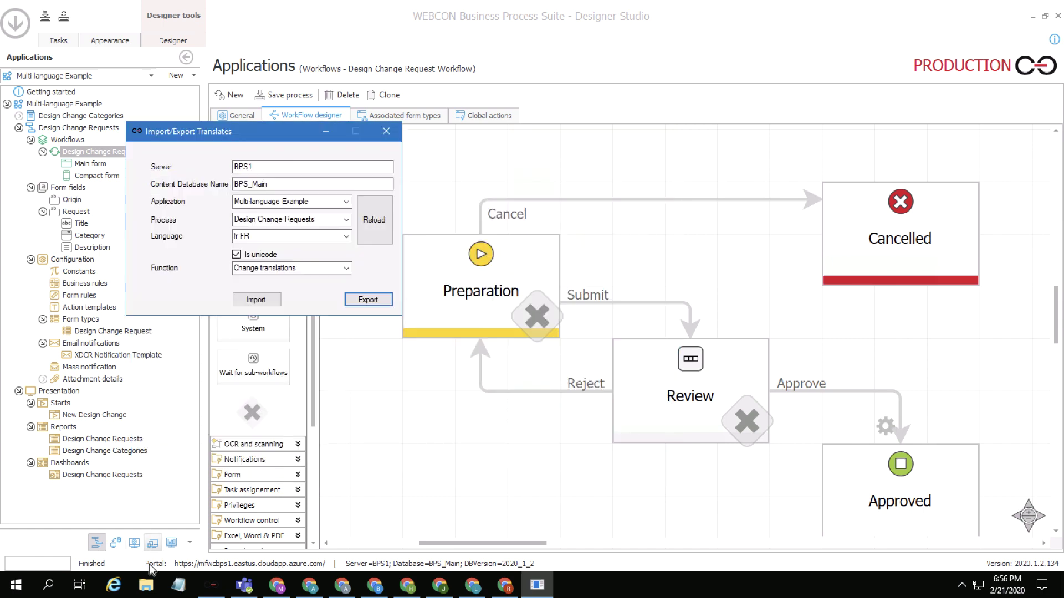
Step: Switch to File Explorer and open the exported Translates_Design Change Requests_fr-FR.xlsx from the C: drive in Excel
{"action": "left_click", "coordinate": [146, 585]}
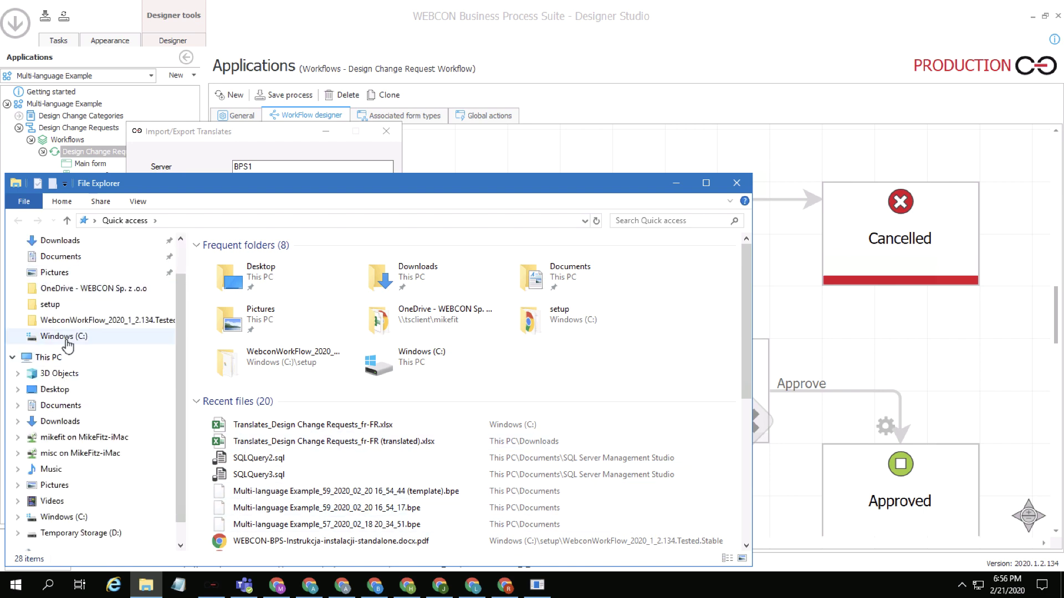
{"action": "left_click", "coordinate": [62, 336]}
{"action": "double_click", "coordinate": [249, 400]}
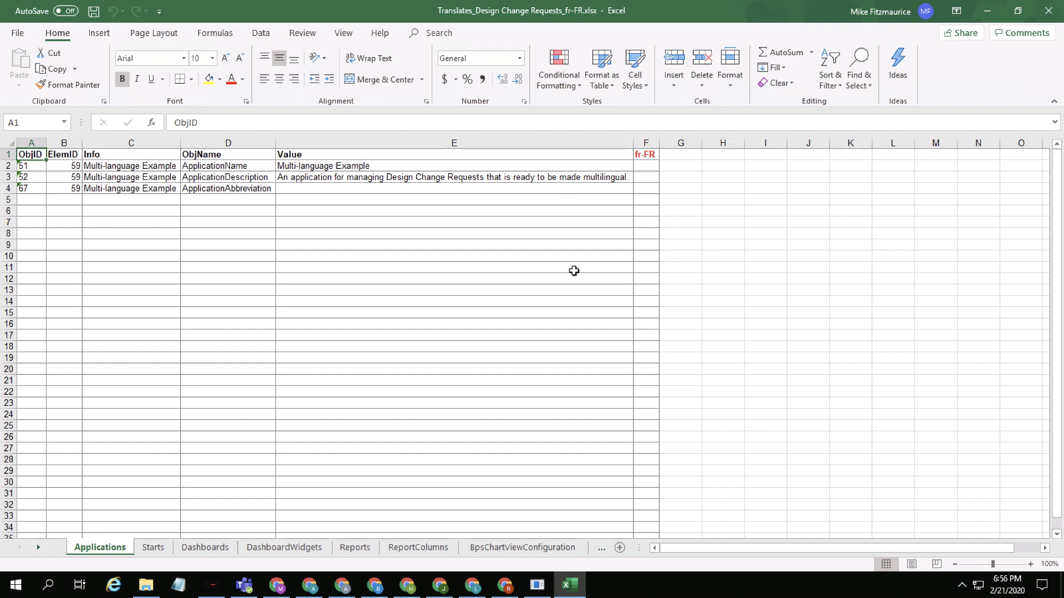
Step: Review the original texts and the fr-FR column on the Reports, ReportColumns, DashboardWidgets and Processes sheets
{"action": "left_click", "coordinate": [348, 555]}
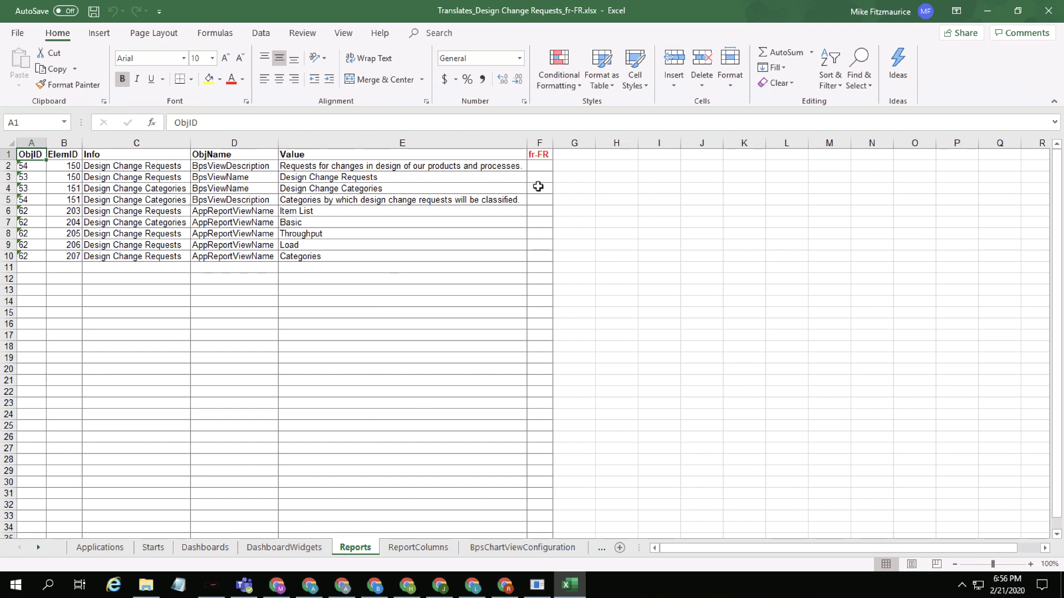
{"action": "left_click", "coordinate": [440, 554]}
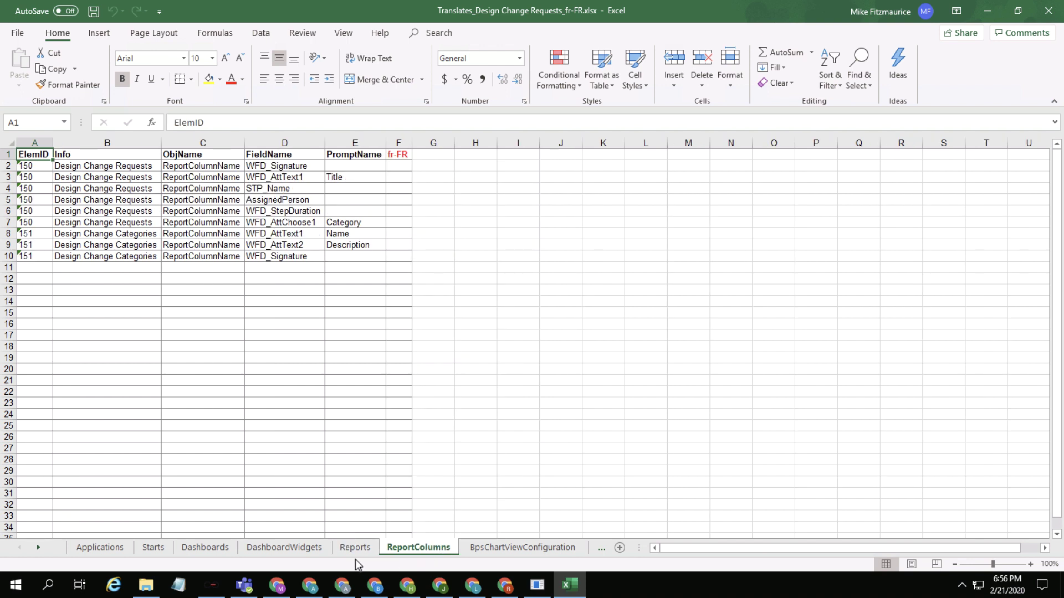
{"action": "left_click", "coordinate": [282, 549]}
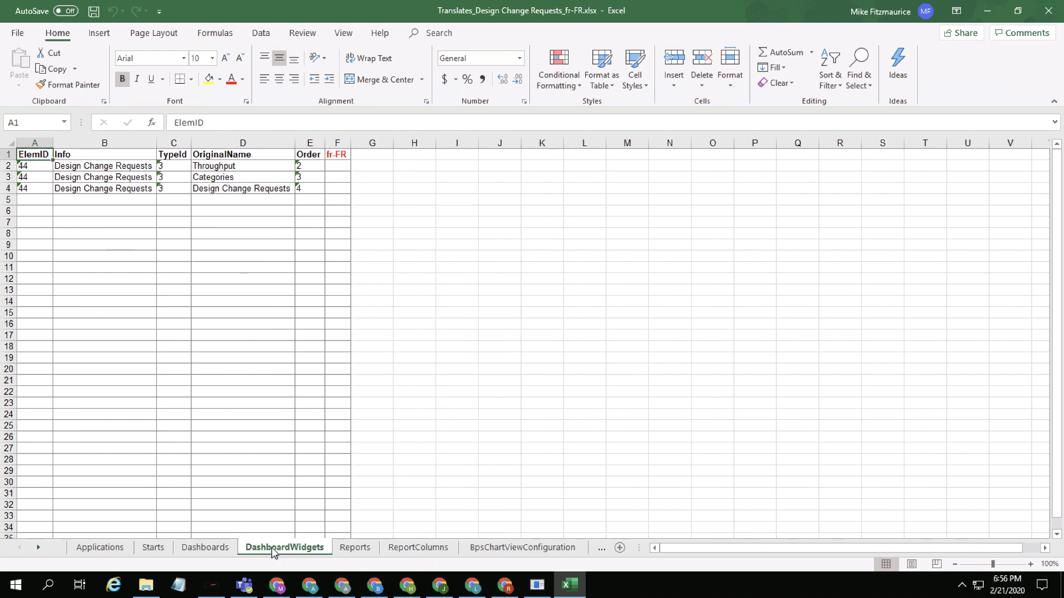
{"action": "left_click", "coordinate": [601, 549]}
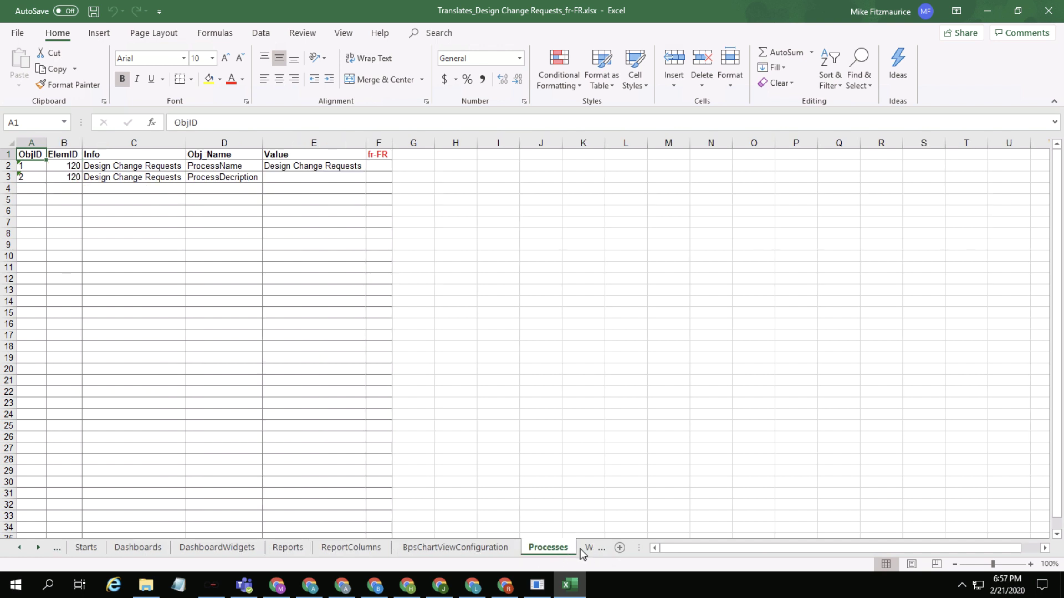
Step: Check the WorkFlows sheet's fr-FR column, then switch to Designer Studio and examine the Preparation step and Submit path in the workflow diagram
{"action": "left_click", "coordinate": [589, 548]}
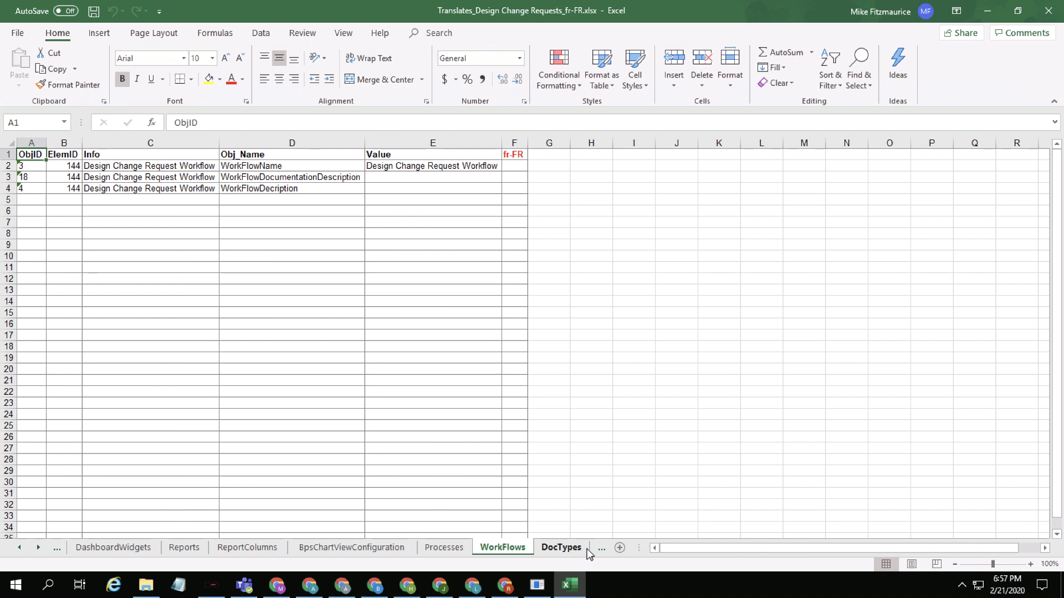
{"action": "left_click", "coordinate": [518, 164]}
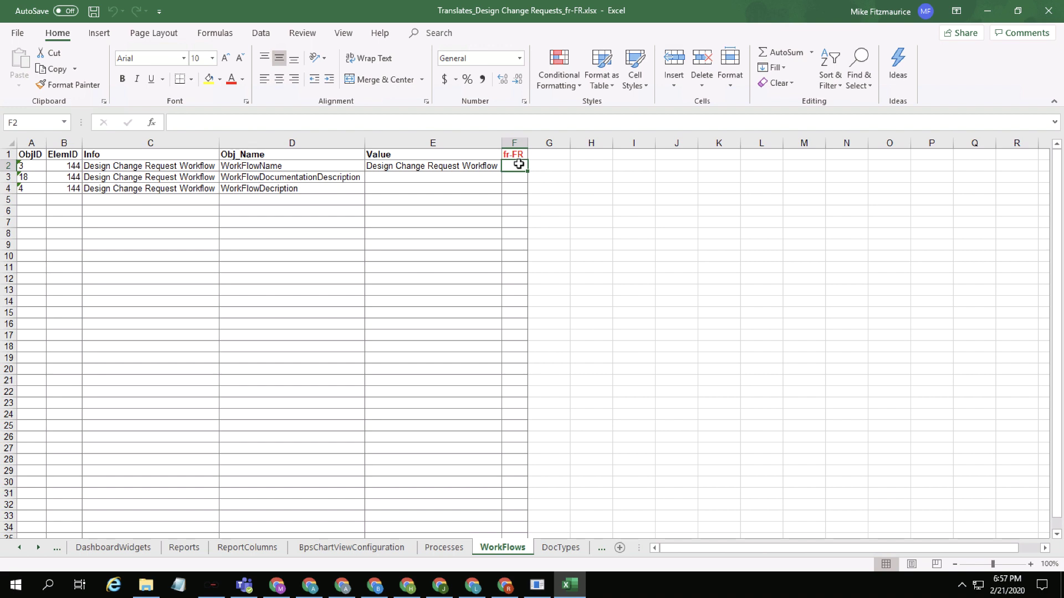
{"action": "left_click", "coordinate": [211, 585]}
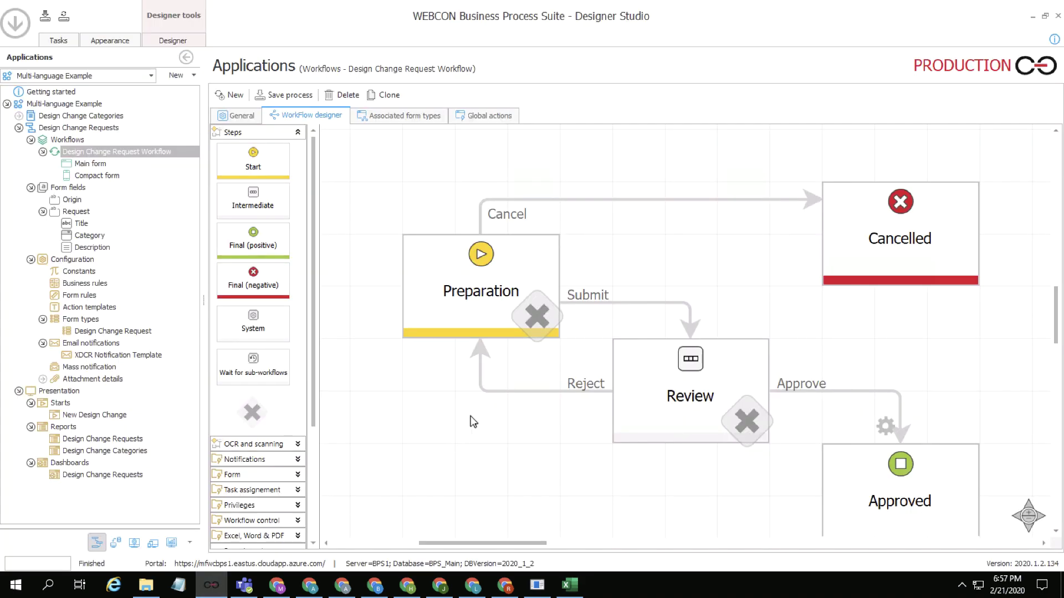
{"action": "left_click", "coordinate": [538, 294]}
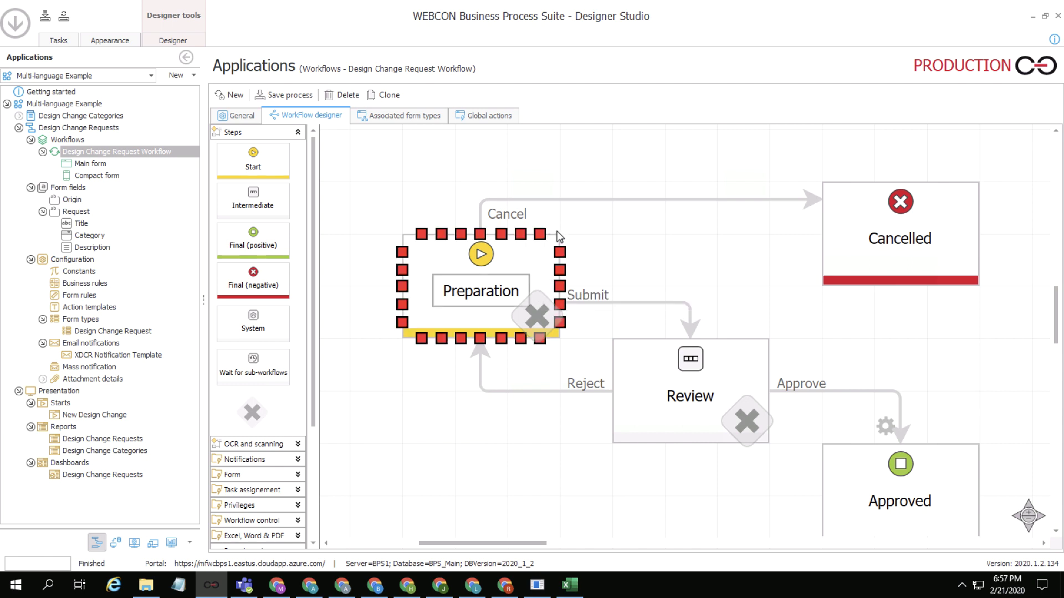
{"action": "left_click", "coordinate": [605, 304]}
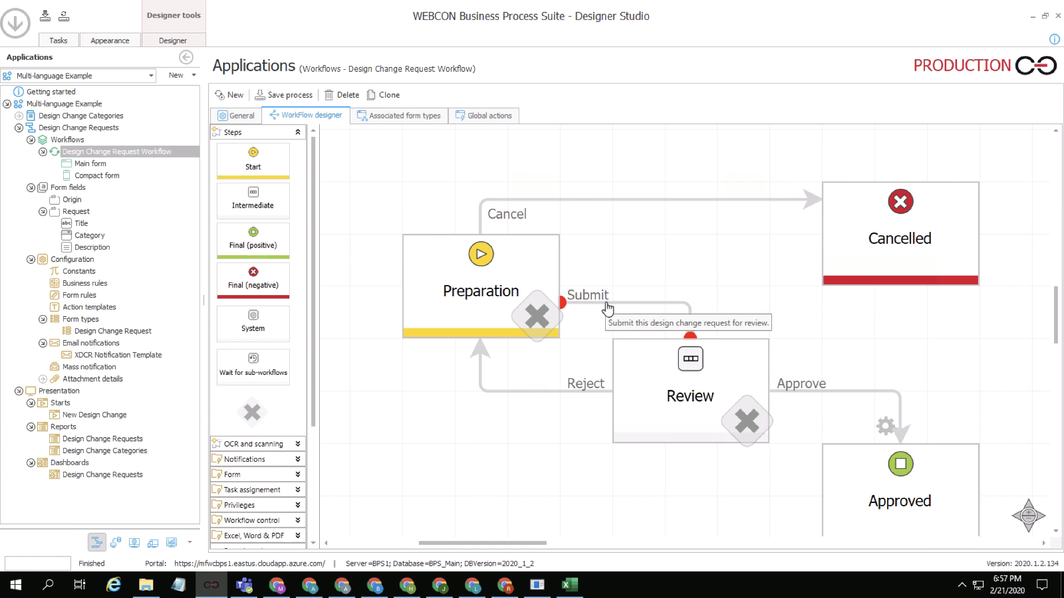
{"action": "left_click", "coordinate": [499, 299]}
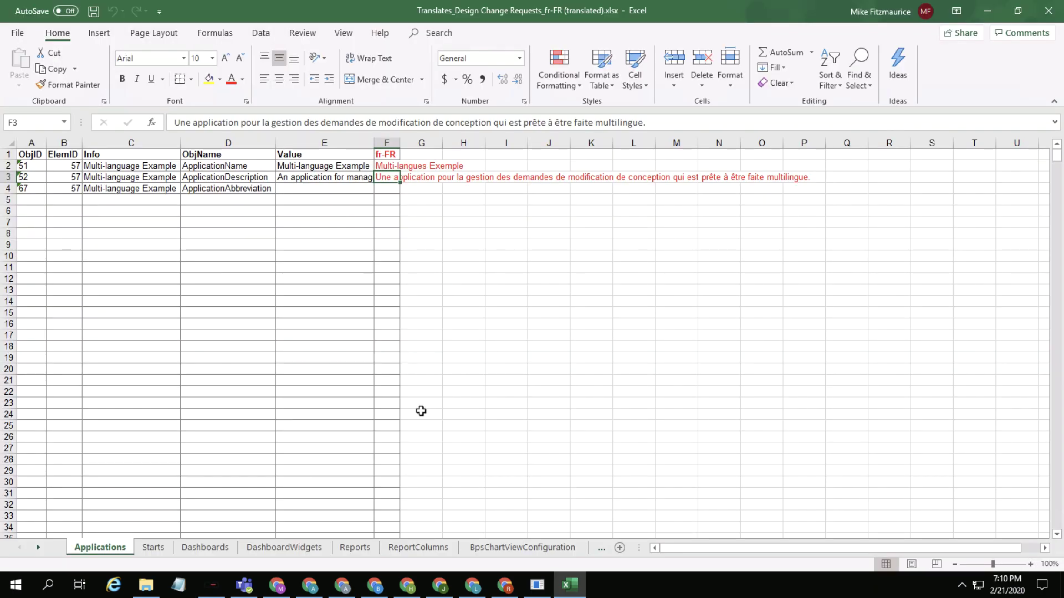
Step: Review the French texts on the Dashboards, DashboardWidgets and Applications sheets of the translated workbook, then close it
{"action": "left_click", "coordinate": [205, 547]}
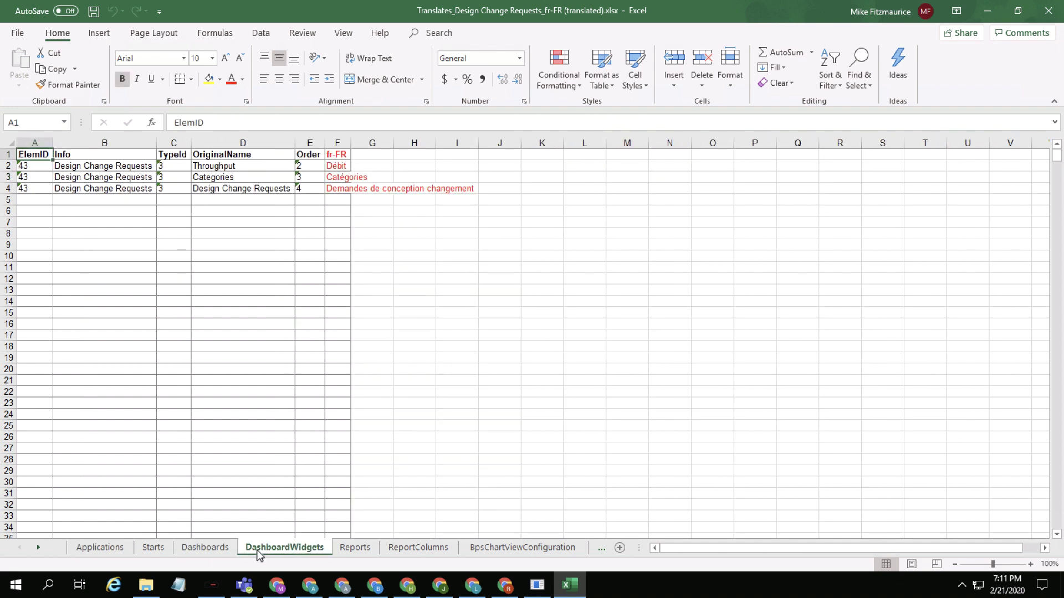
{"action": "left_click", "coordinate": [102, 549]}
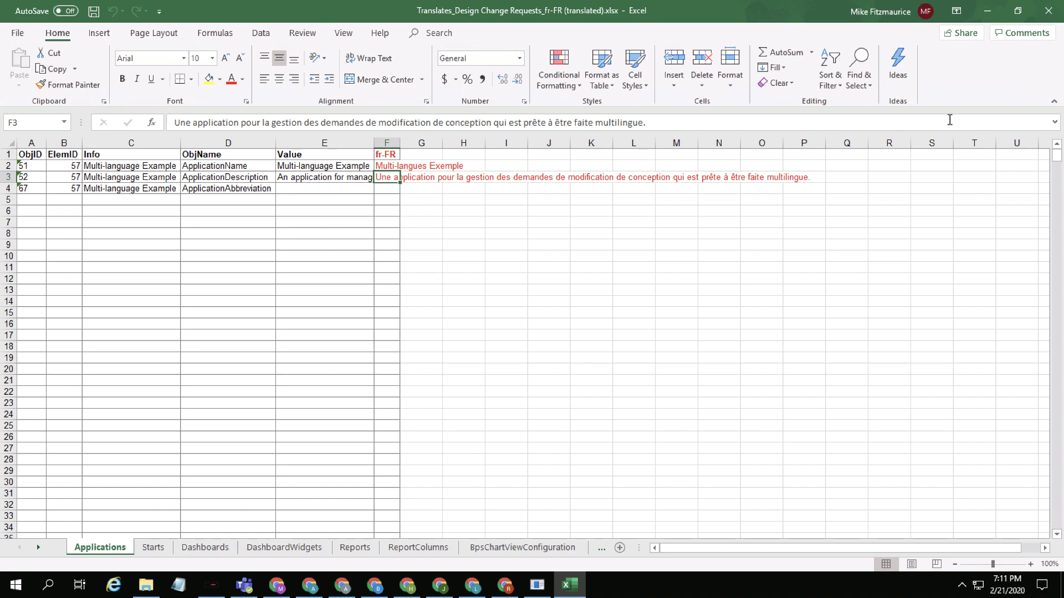
{"action": "left_click", "coordinate": [1049, 10]}
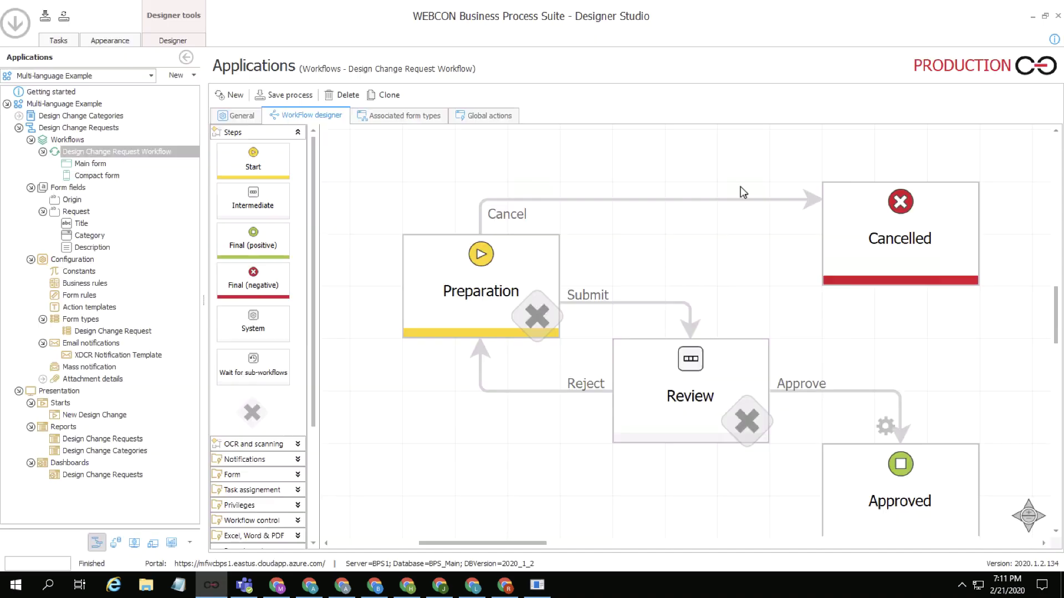
Step: Switch to Import/Export Translates, import Translates_Design Change Requests_fr-FR (translated).xlsx from Downloads, and minimize the tool
{"action": "left_click", "coordinate": [537, 584]}
{"action": "left_click", "coordinate": [263, 299]}
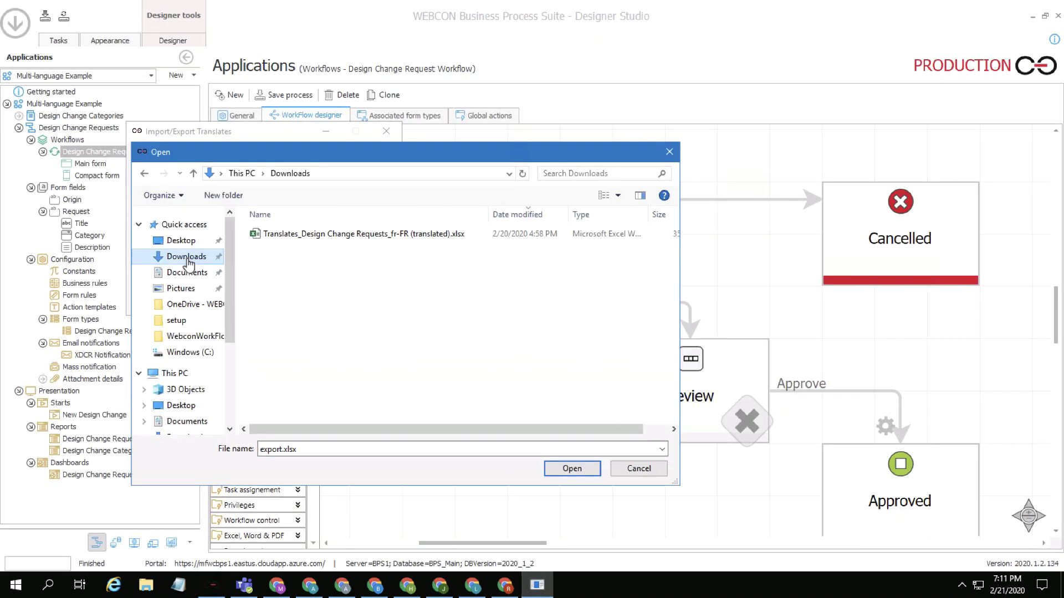
{"action": "left_click", "coordinate": [285, 235]}
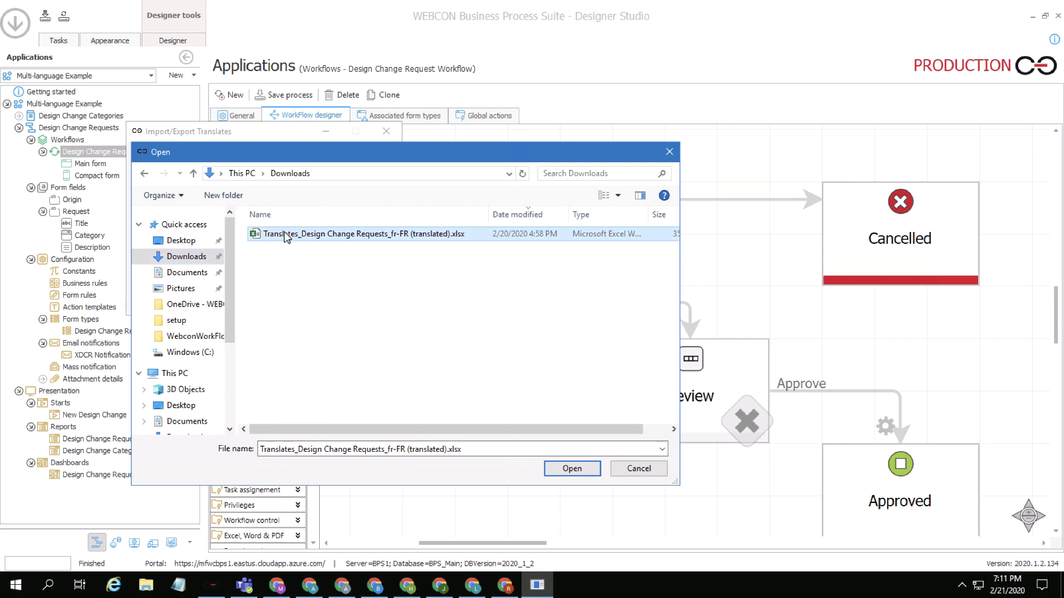
{"action": "left_click", "coordinate": [571, 470]}
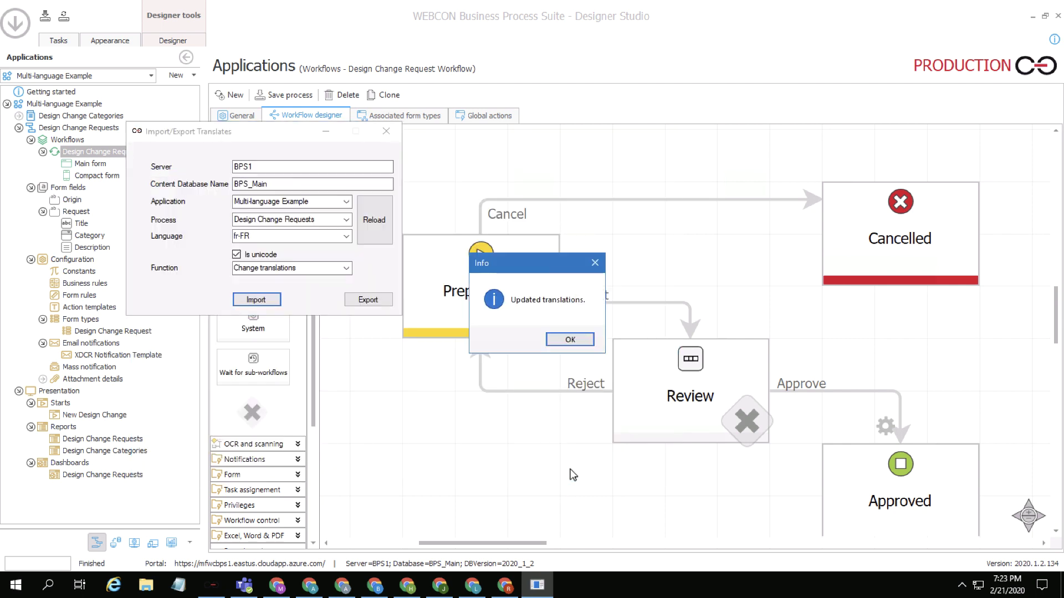
{"action": "left_click", "coordinate": [570, 339]}
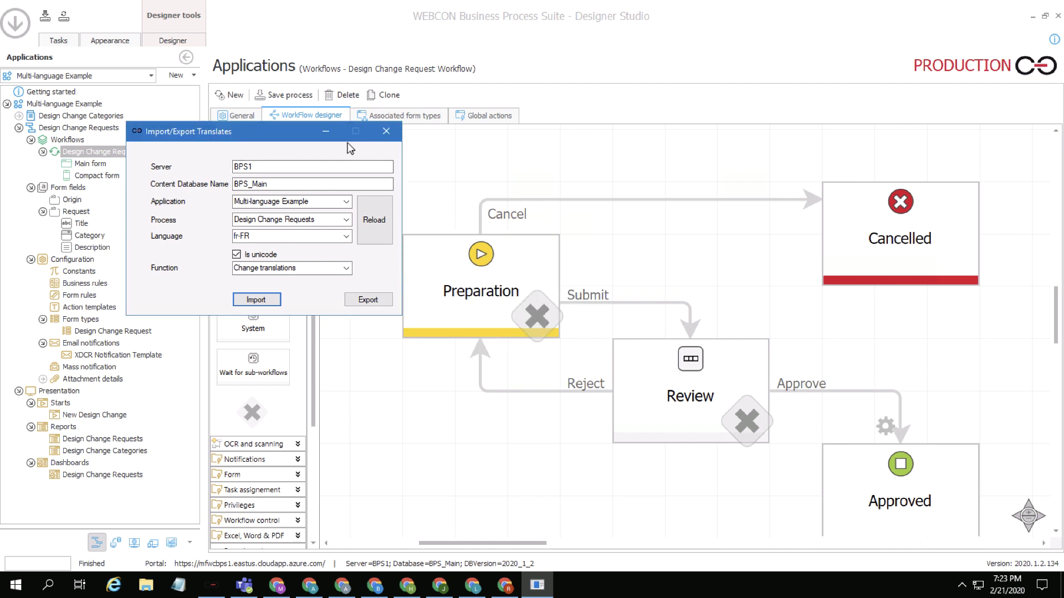
{"action": "left_click", "coordinate": [327, 132]}
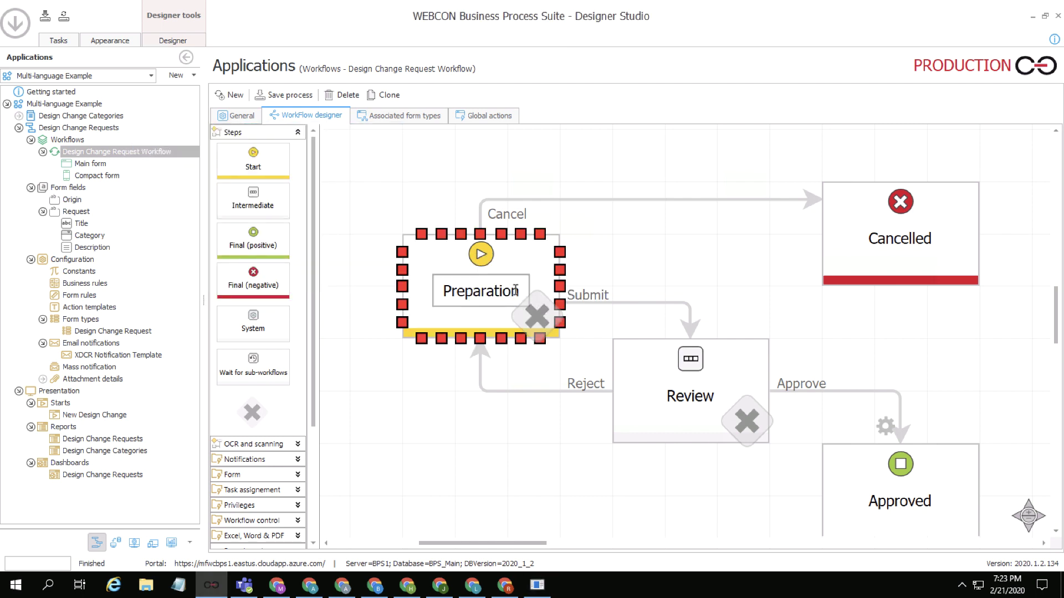
Step: In Designer Studio, check the fr-FR translation of the Submit path's tooltip description in the Preparation step
{"action": "double_click", "coordinate": [602, 298]}
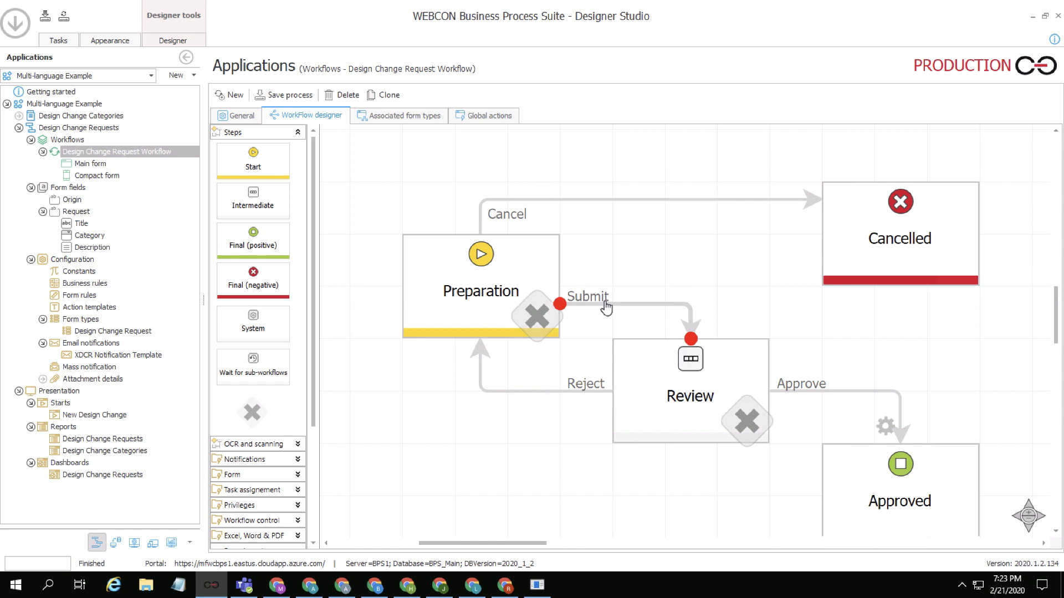
{"action": "left_click", "coordinate": [840, 164]}
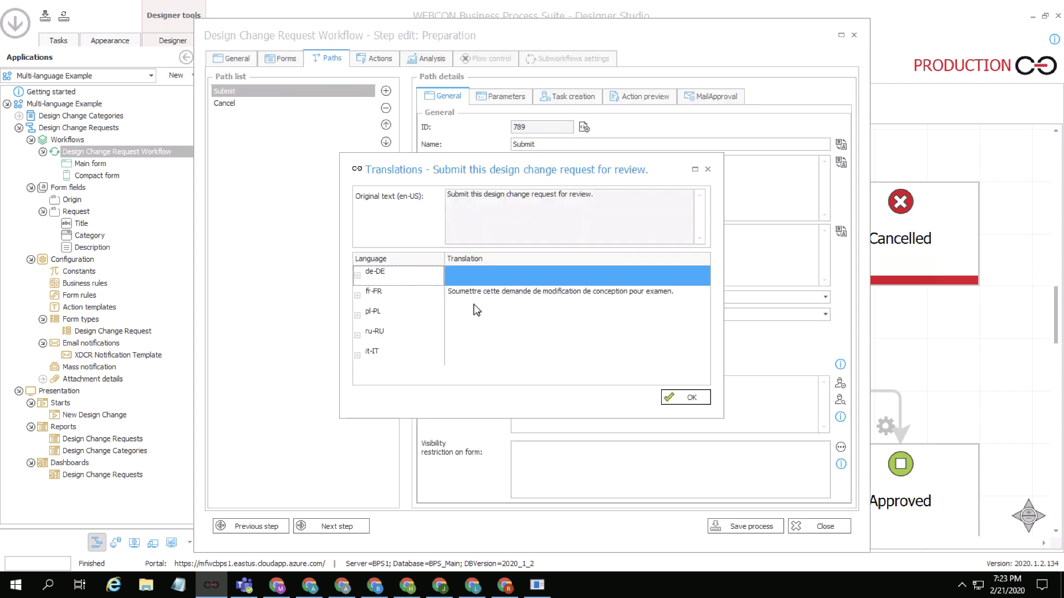
{"action": "left_click", "coordinate": [692, 397]}
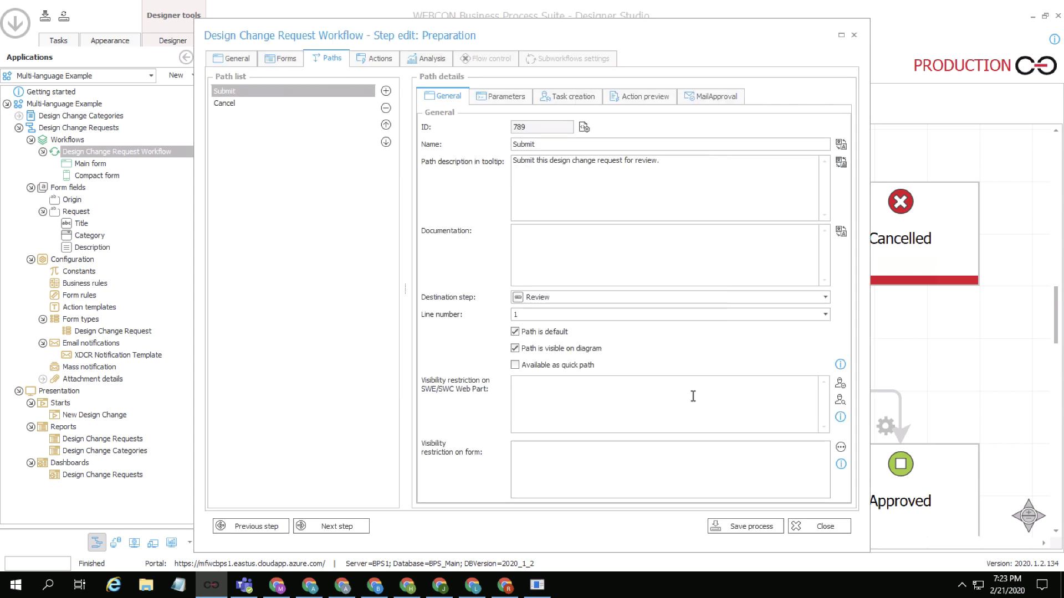
Step: Switch to the French-language WEBCON portal, reload the application dashboard, and start a new design change request
{"action": "left_click", "coordinate": [306, 582]}
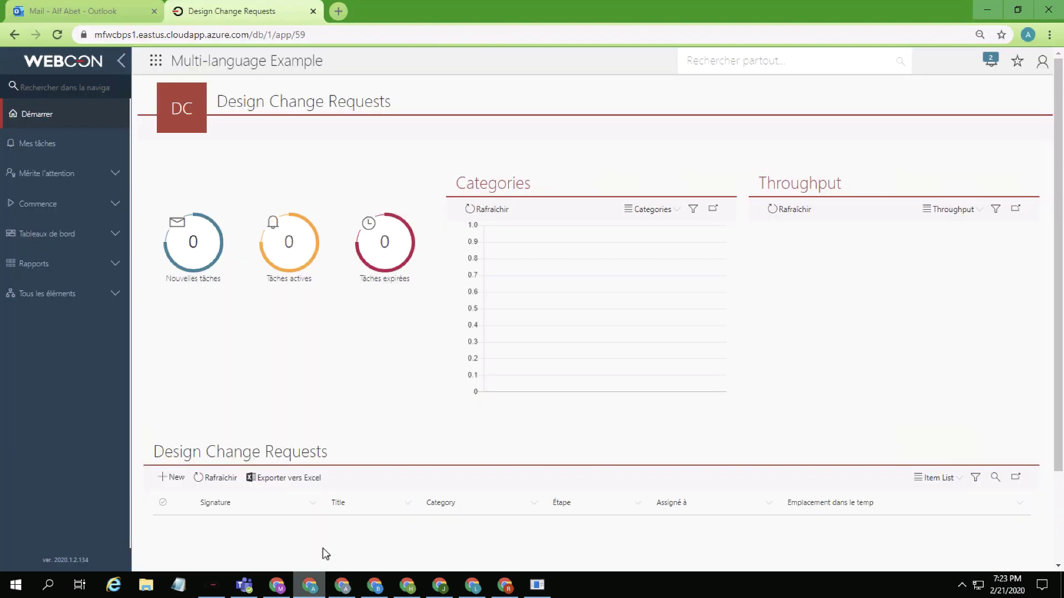
{"action": "left_click", "coordinate": [59, 38]}
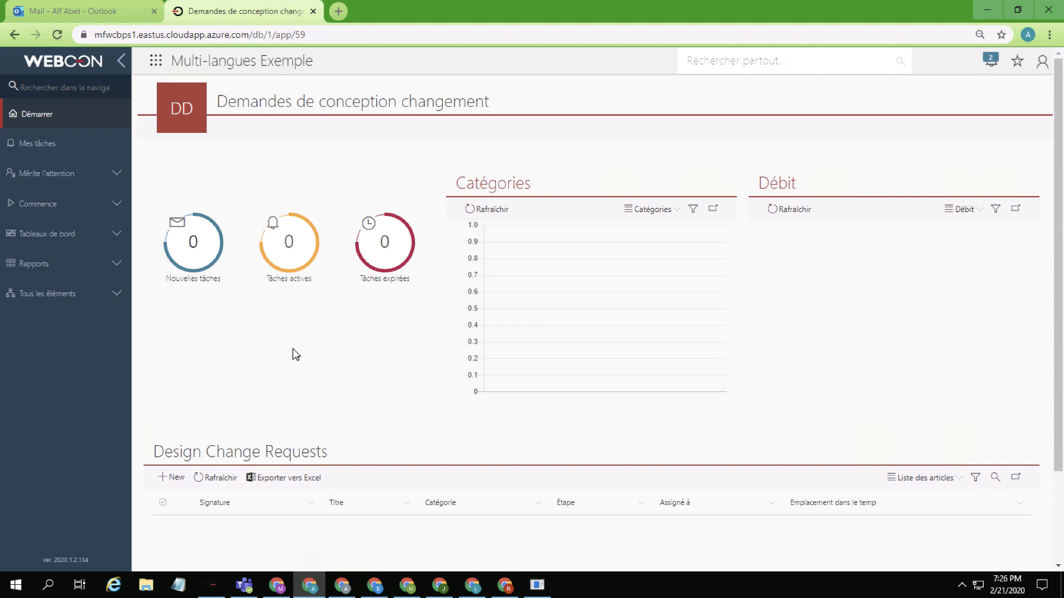
{"action": "left_click", "coordinate": [169, 477]}
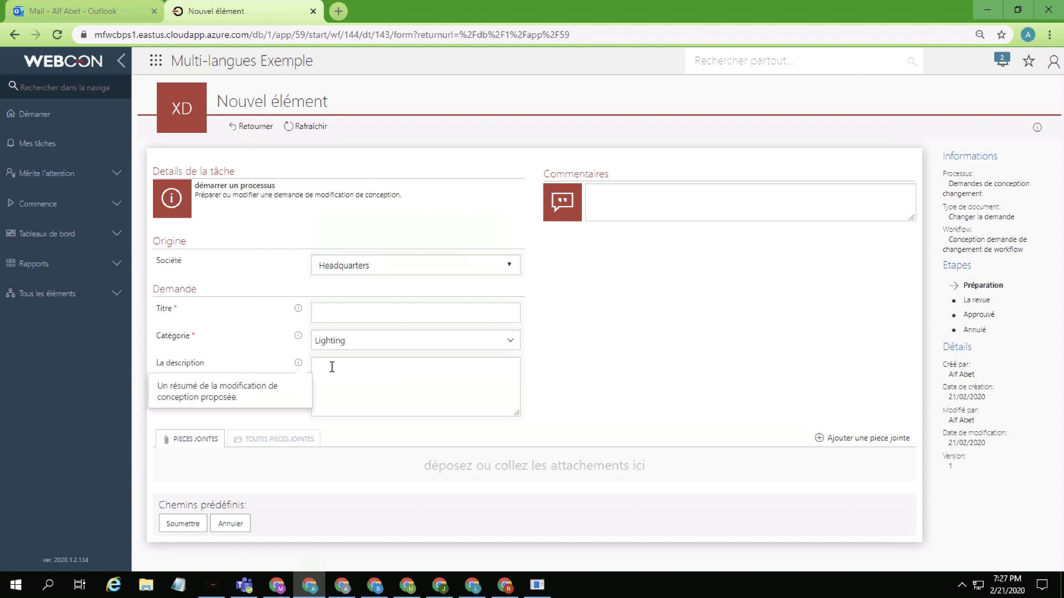
Step: Compare the Category choices on the English and French new request forms, including the French field descriptions
{"action": "left_click", "coordinate": [514, 341]}
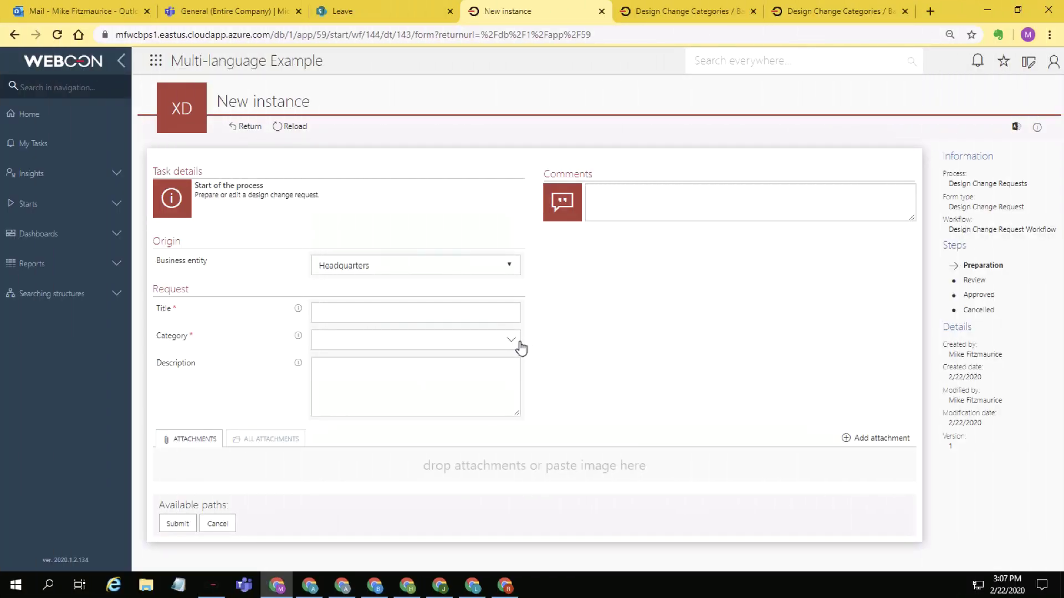
{"action": "left_click", "coordinate": [513, 344]}
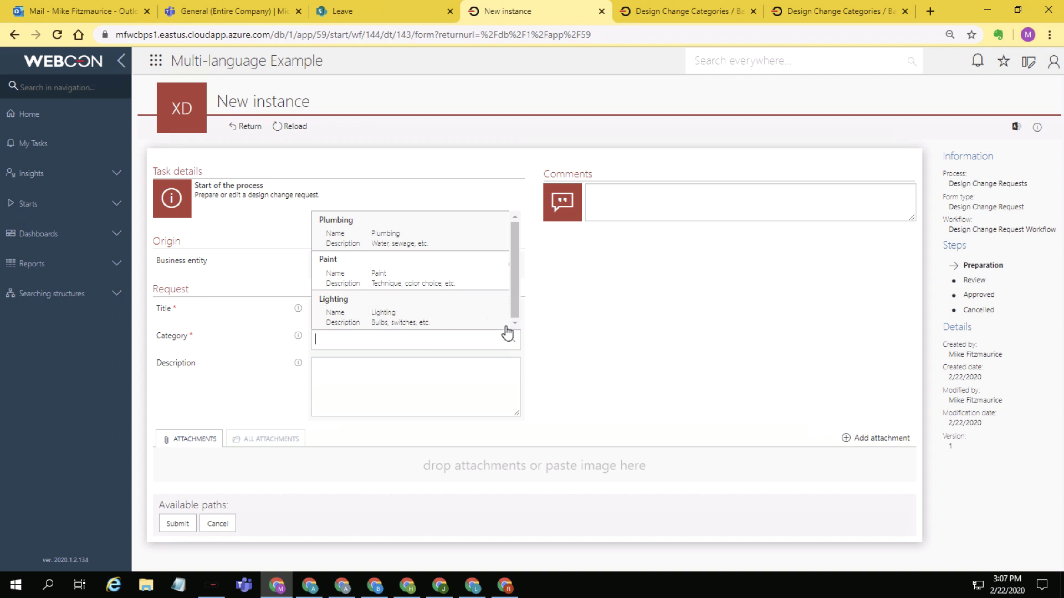
{"action": "left_click", "coordinate": [549, 335]}
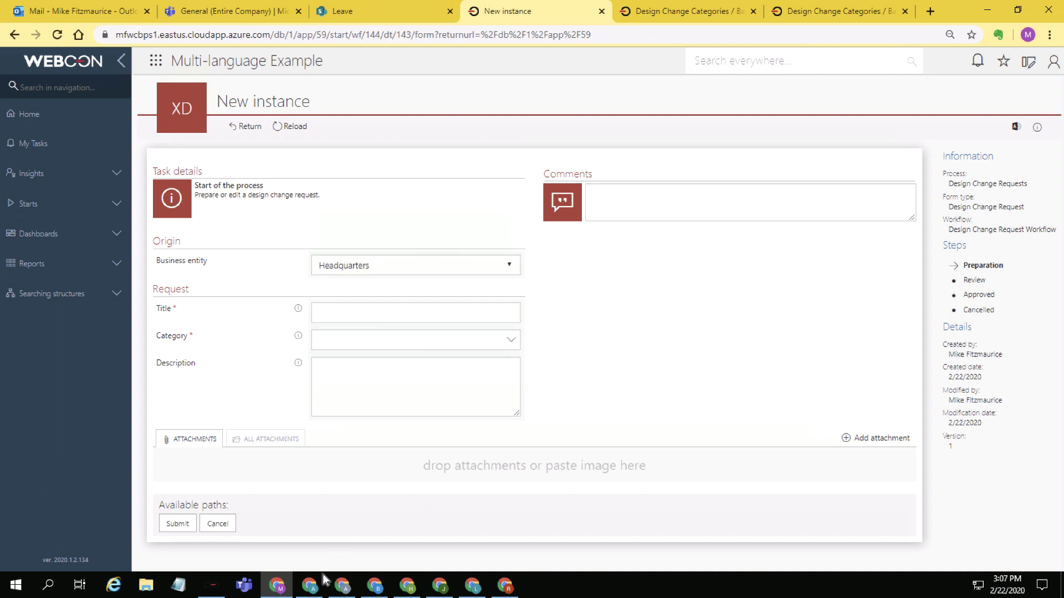
{"action": "left_click", "coordinate": [311, 586]}
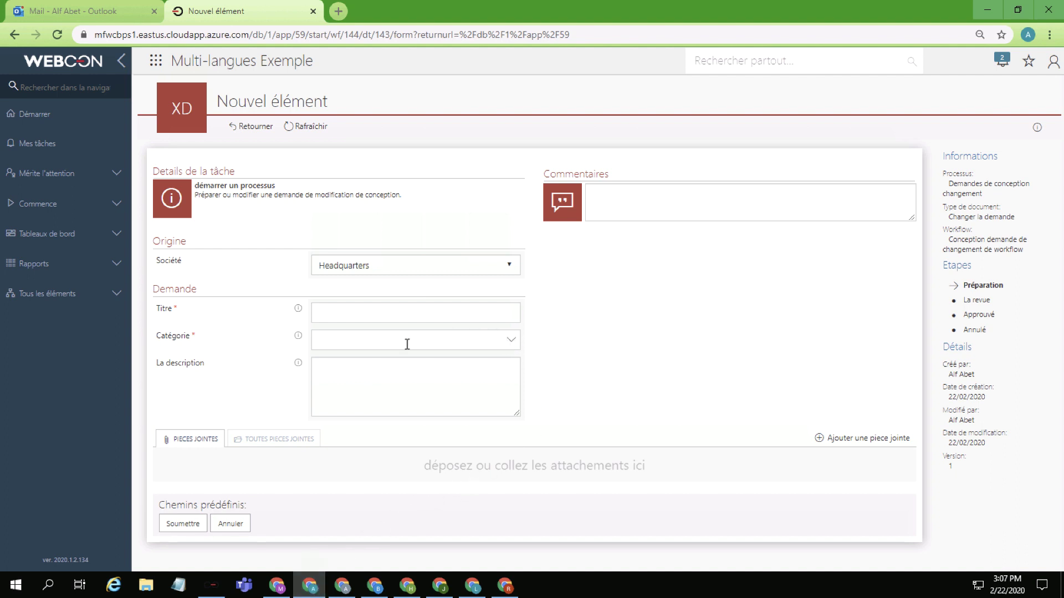
{"action": "mouse_move", "coordinate": [214, 309]}
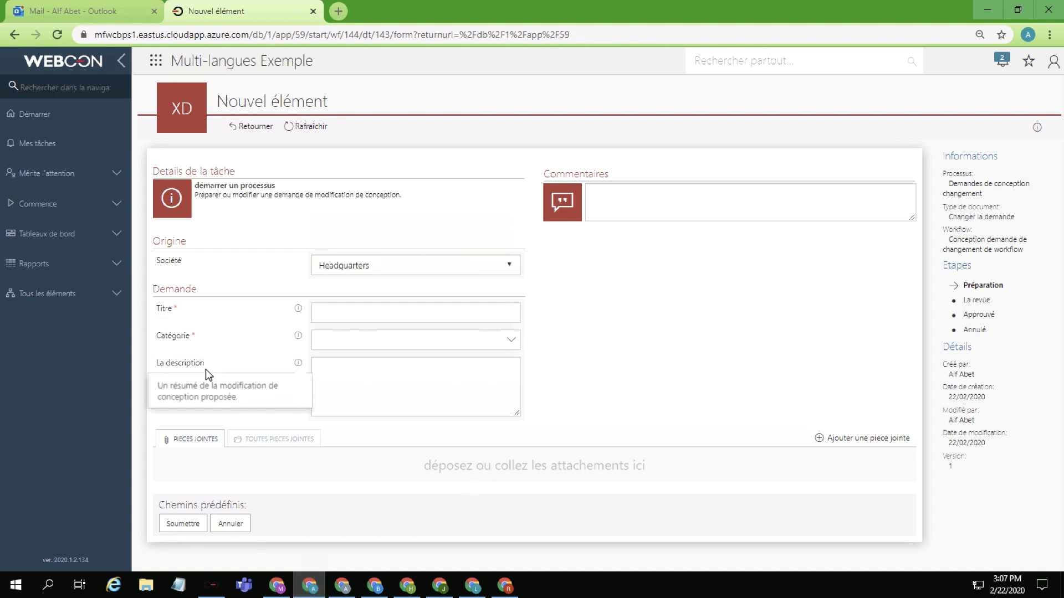
{"action": "left_click", "coordinate": [512, 340]}
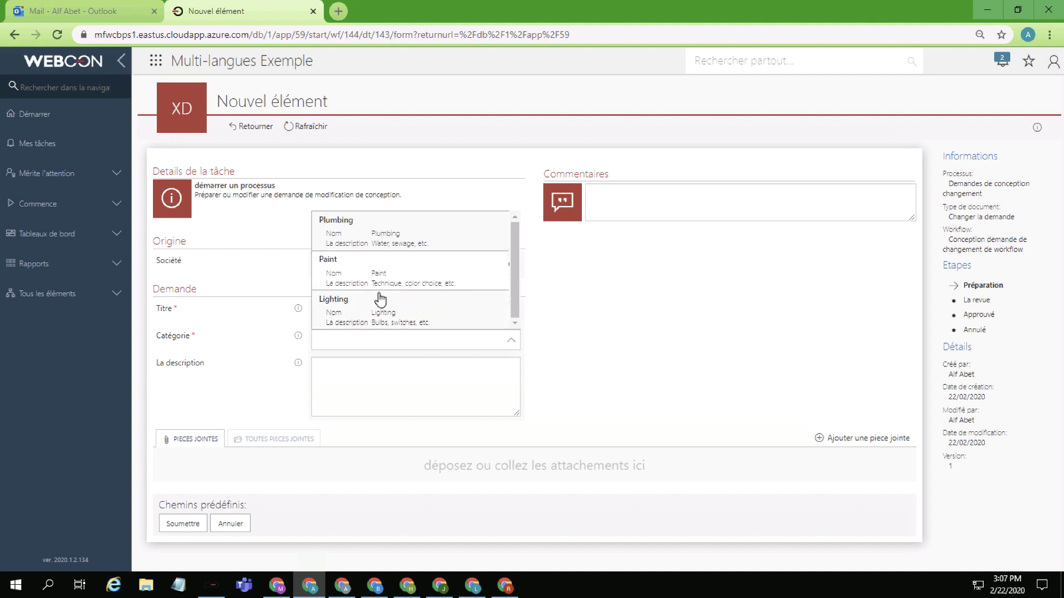
{"action": "left_click", "coordinate": [539, 343]}
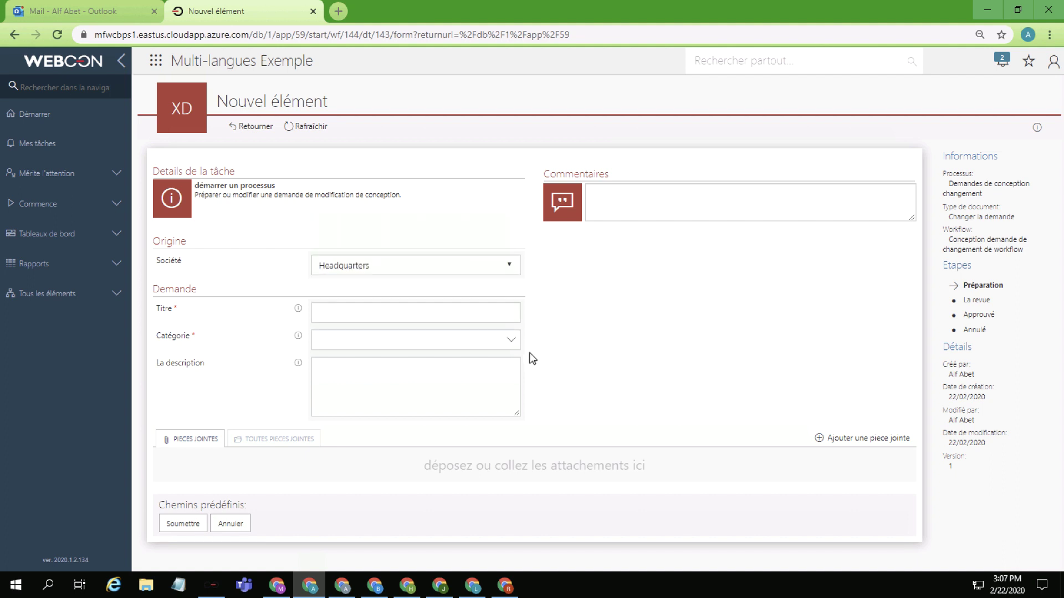
Step: Switch to Designer Studio and inspect the data sources available for the Category form field, keeping Design Change Categories
{"action": "left_click", "coordinate": [275, 588]}
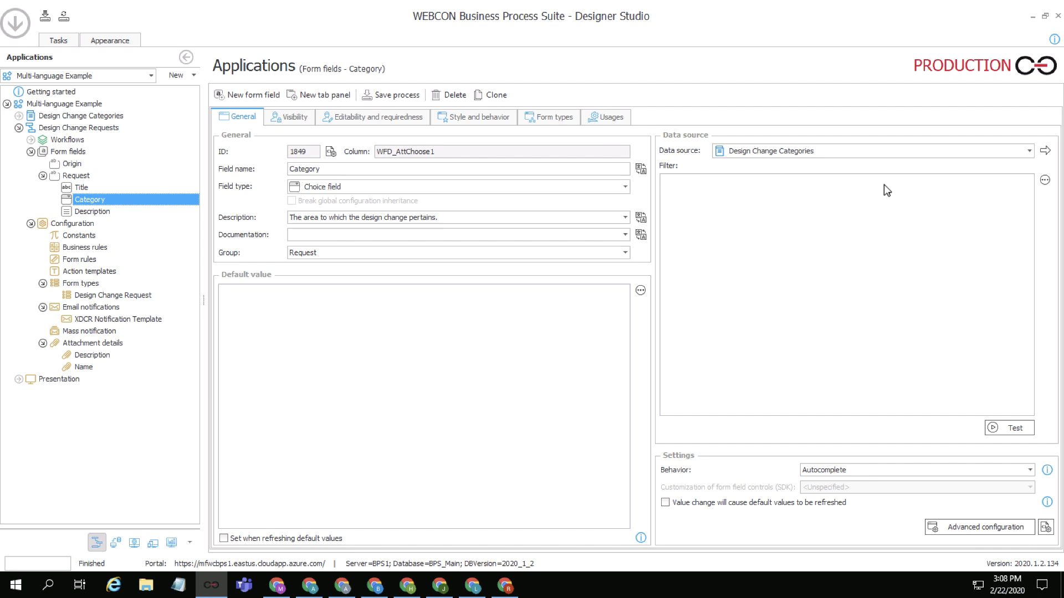
{"action": "left_click", "coordinate": [877, 157]}
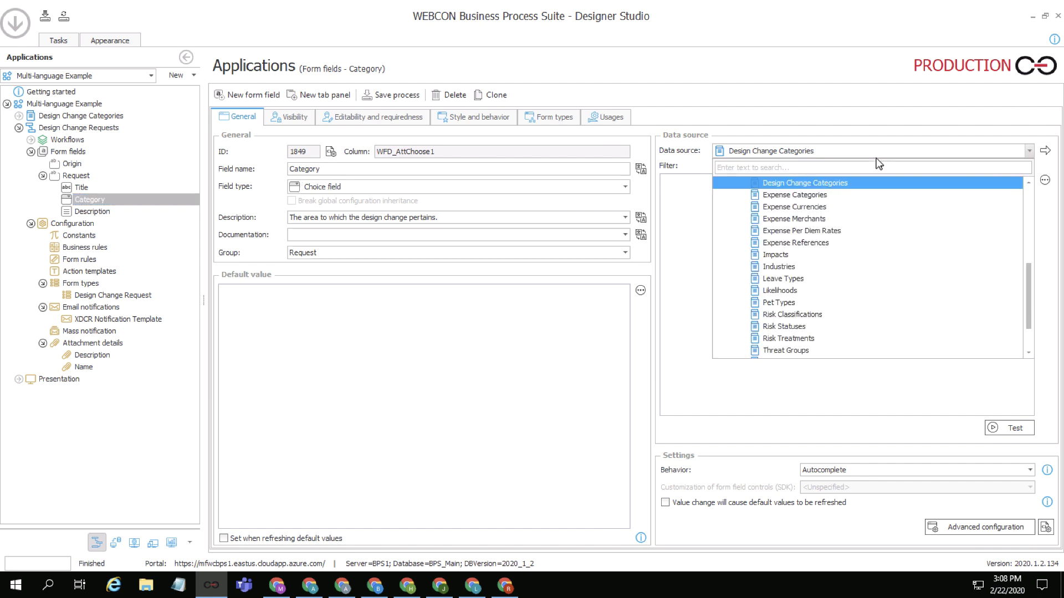
{"action": "left_click", "coordinate": [882, 148]}
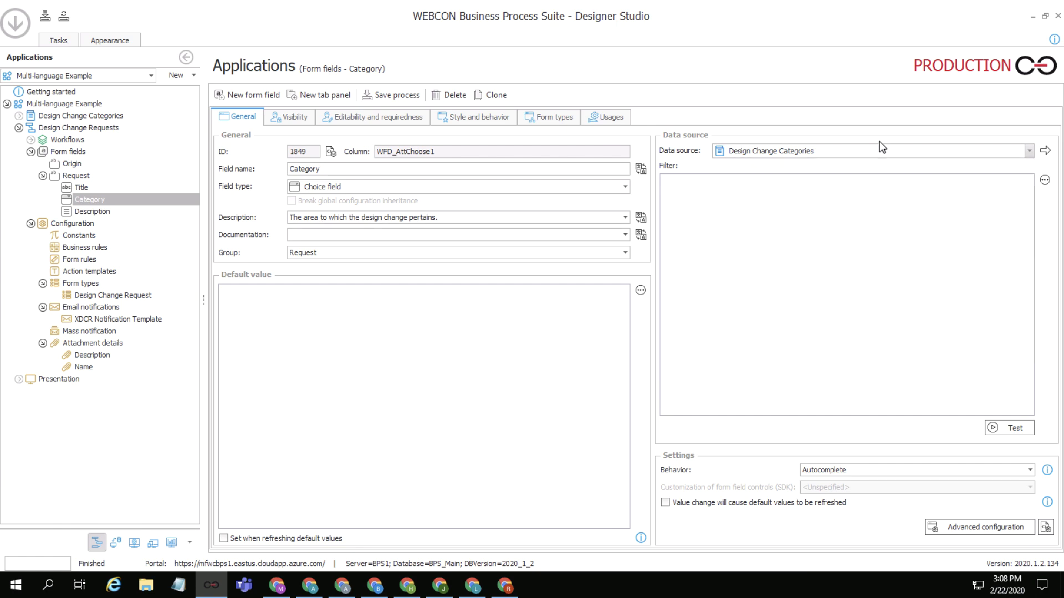
Step: In the English portal, compare the two Design Change Categories reports, with and without French columns, and return to the new request form
{"action": "left_click", "coordinate": [276, 585]}
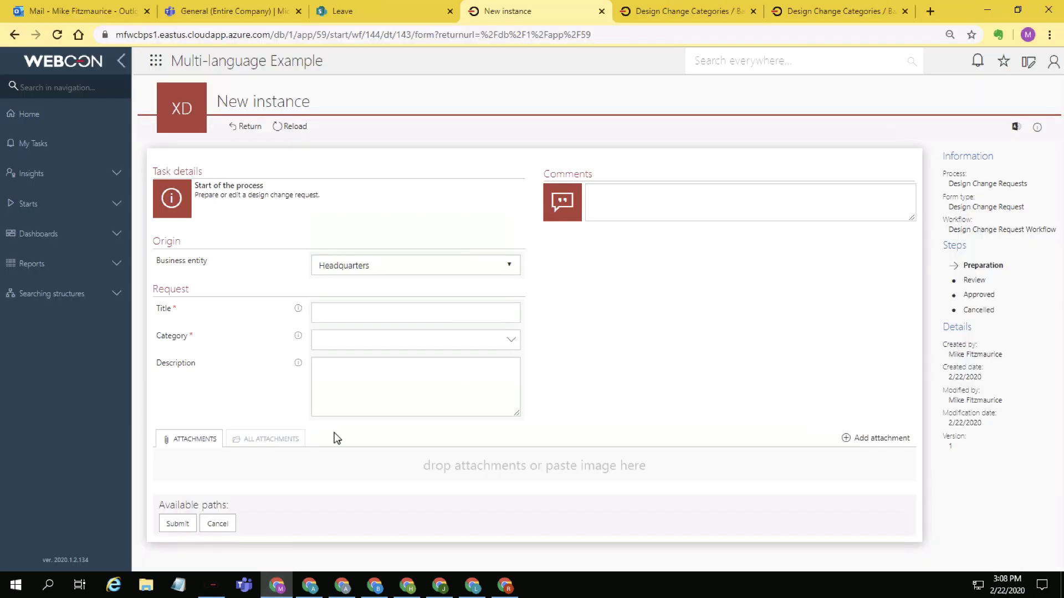
{"action": "left_click", "coordinate": [660, 16]}
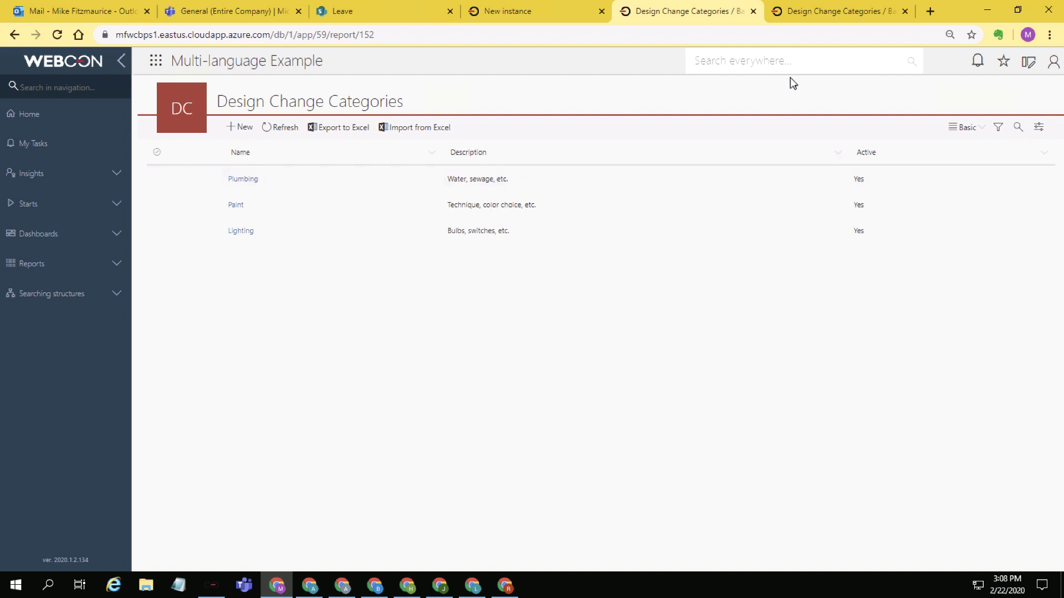
{"action": "left_click", "coordinate": [831, 11]}
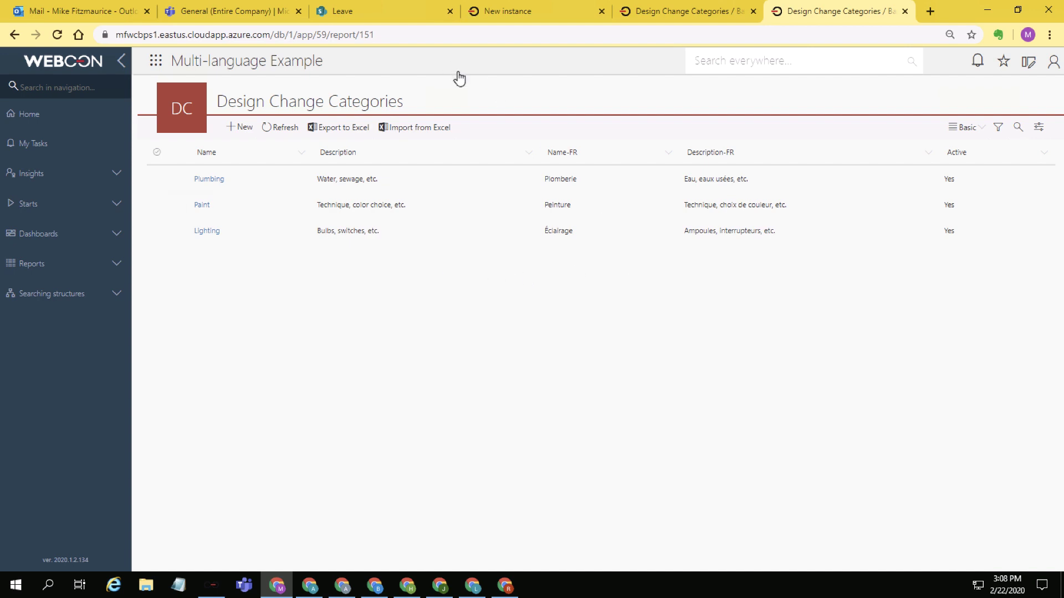
{"action": "left_click", "coordinate": [524, 12]}
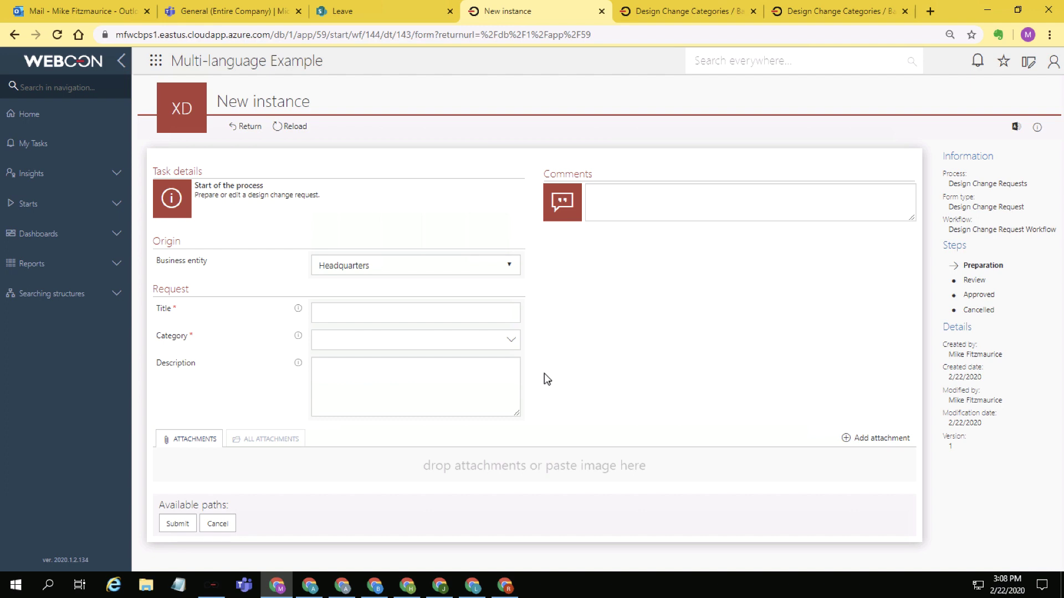
Step: Switch to Designer Studio, keep Design Change Categories as the Category field's data source, and enable Support multi language names in its advanced configuration
{"action": "left_click", "coordinate": [211, 585]}
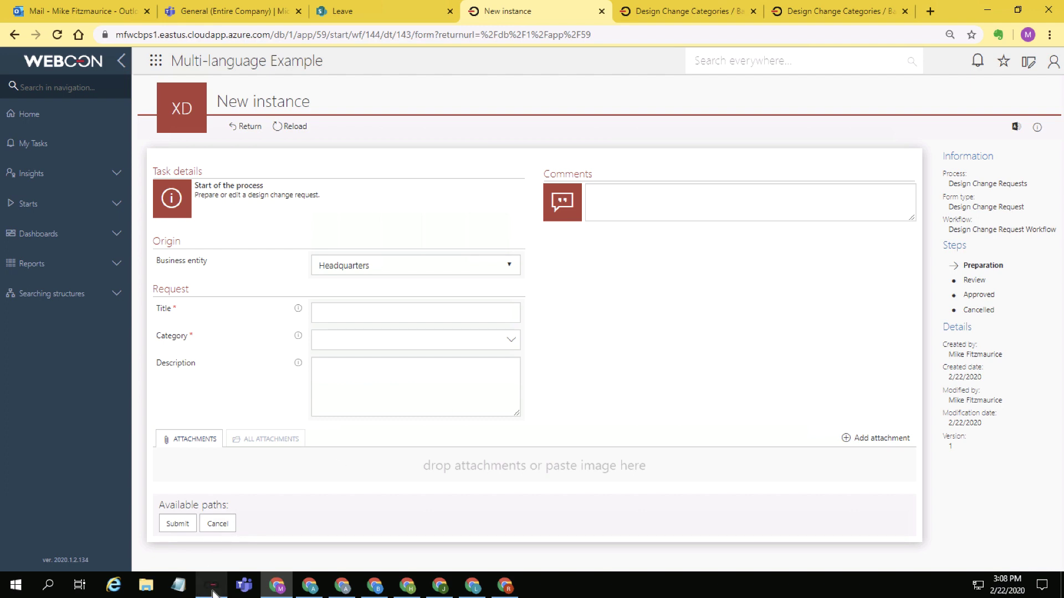
{"action": "left_click", "coordinate": [783, 155]}
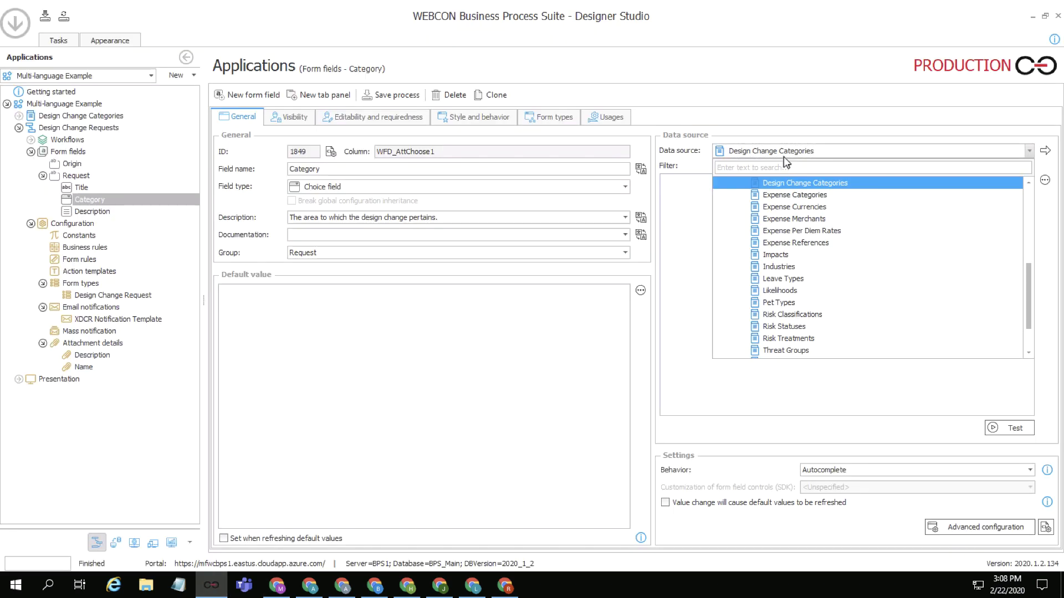
{"action": "left_click", "coordinate": [773, 183]}
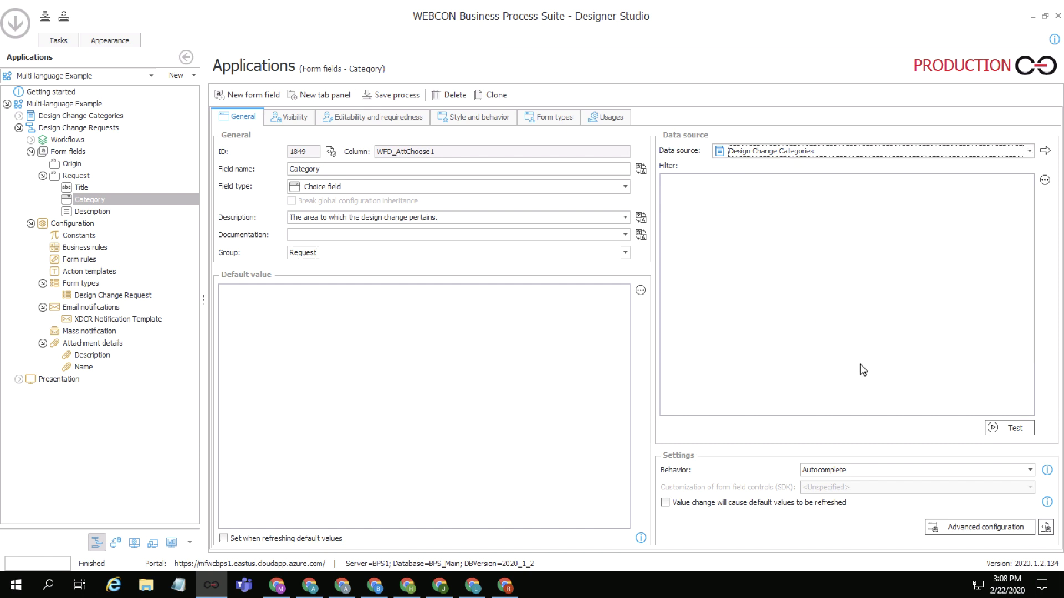
{"action": "left_click", "coordinate": [957, 528]}
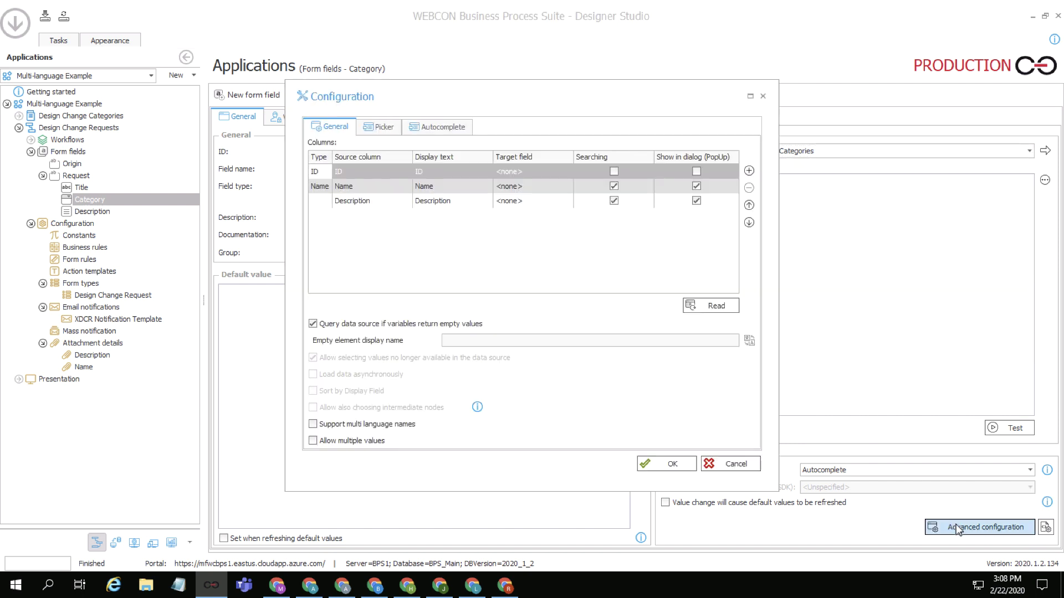
{"action": "left_click", "coordinate": [314, 424]}
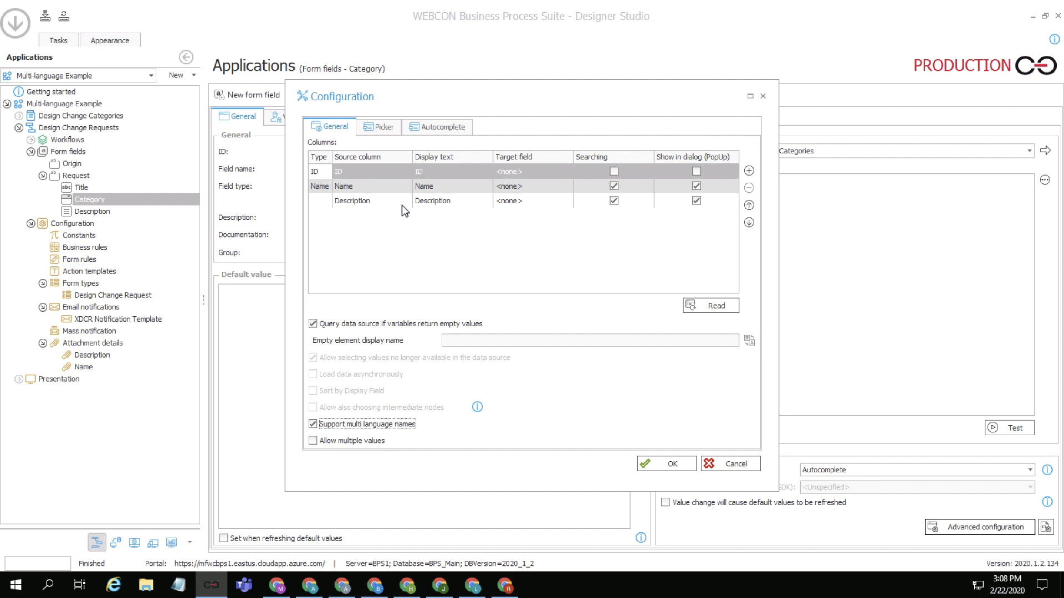
Step: Assign Name-FR as the fr-FR translation source column for the Name column and confirm
{"action": "left_click", "coordinate": [389, 191]}
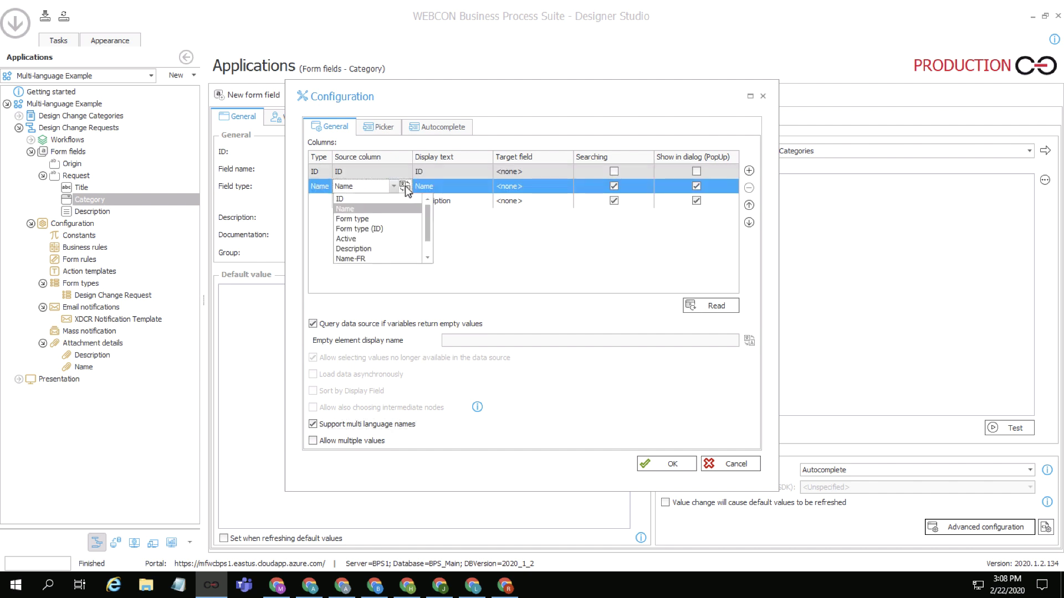
{"action": "left_click", "coordinate": [404, 187]}
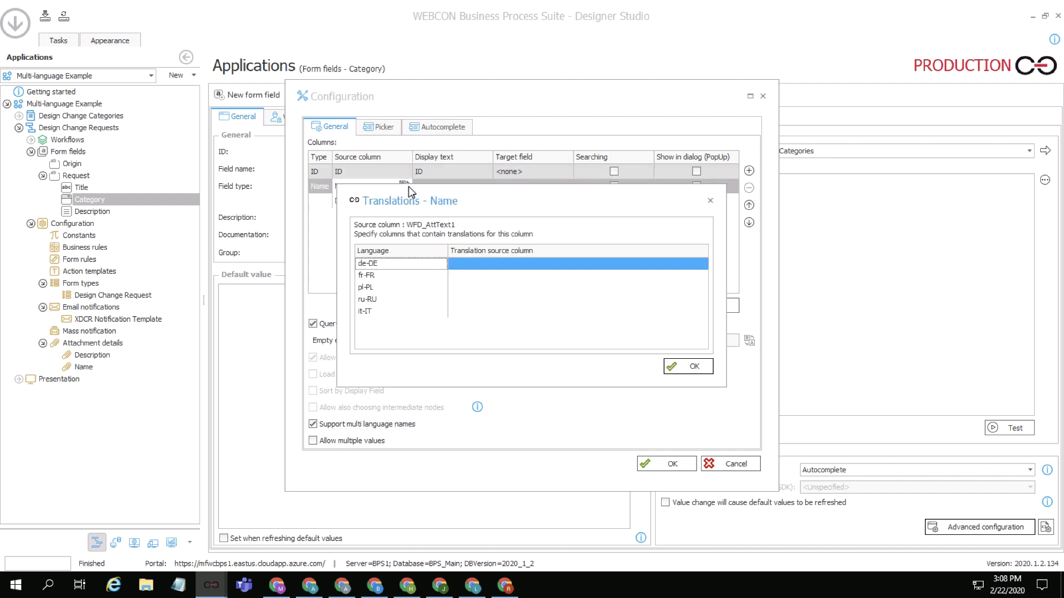
{"action": "left_click", "coordinate": [385, 274]}
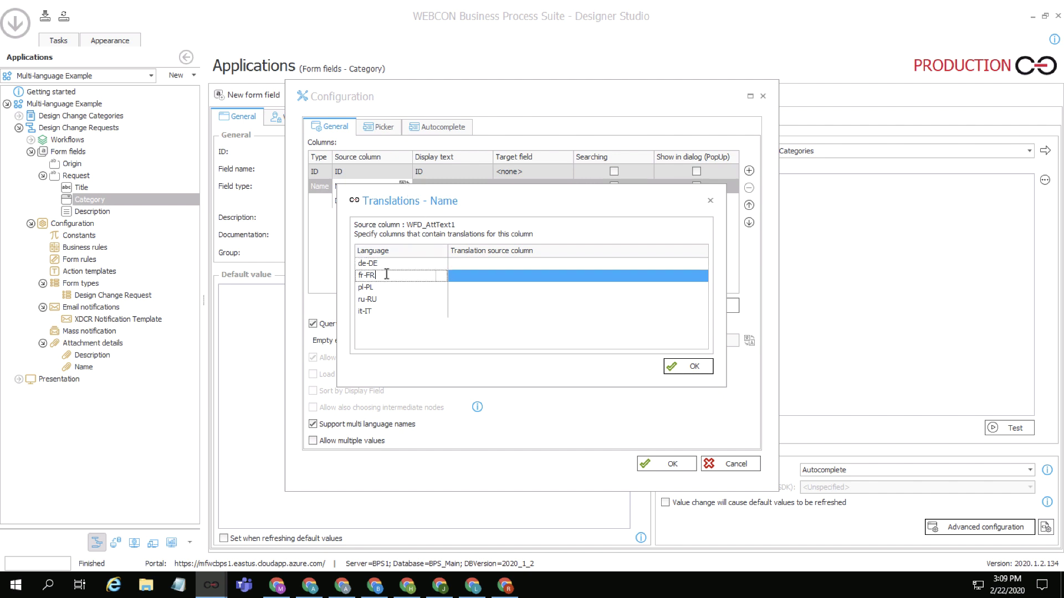
{"action": "left_click", "coordinate": [525, 282]}
{"action": "left_click", "coordinate": [491, 345]}
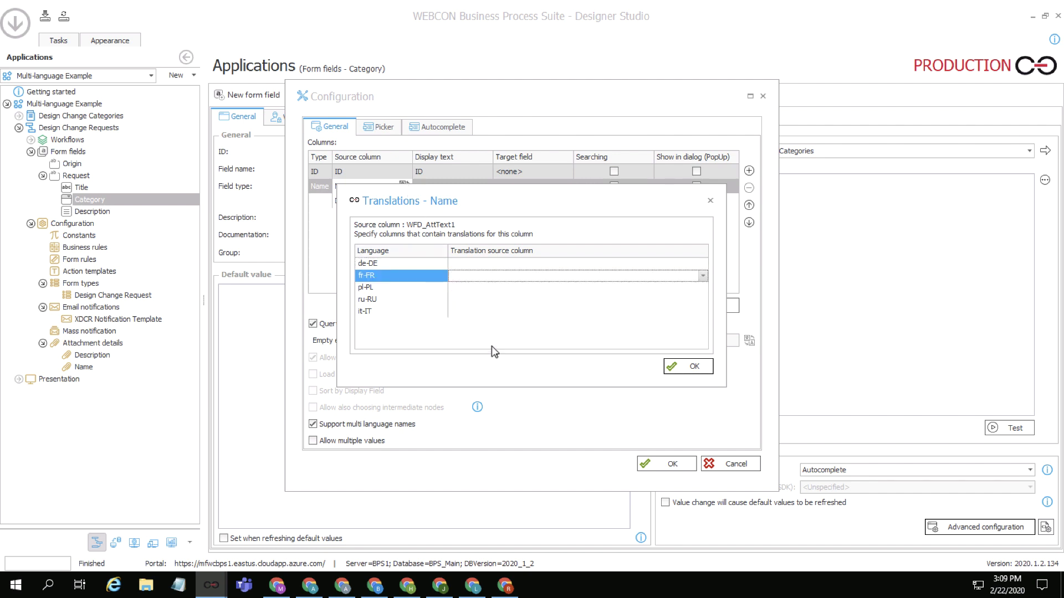
{"action": "left_click", "coordinate": [687, 369]}
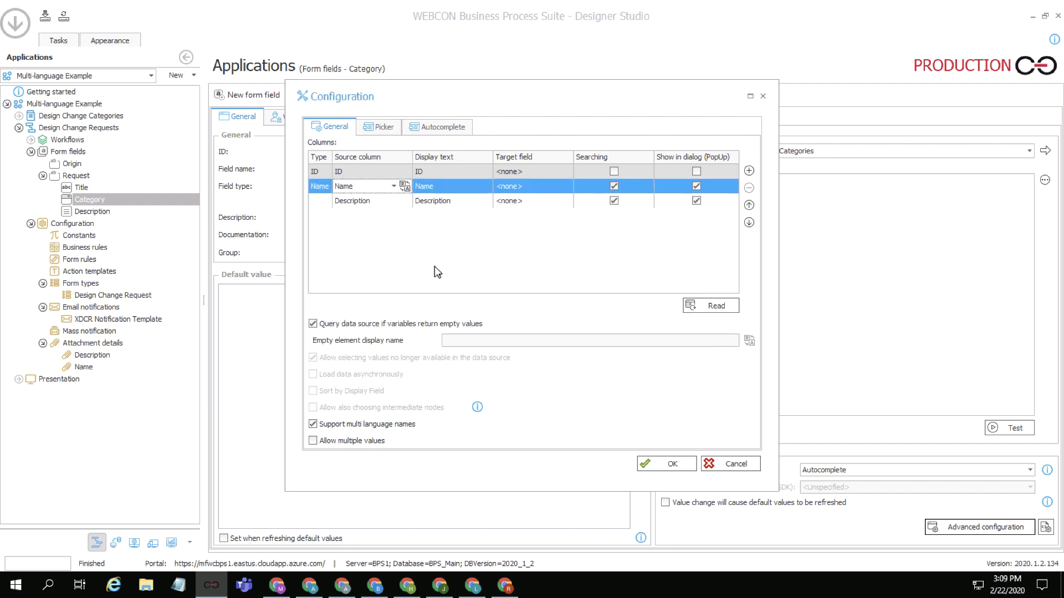
Step: Assign Description-FR as the fr-FR translation source column for the Description column and confirm
{"action": "left_click", "coordinate": [404, 200]}
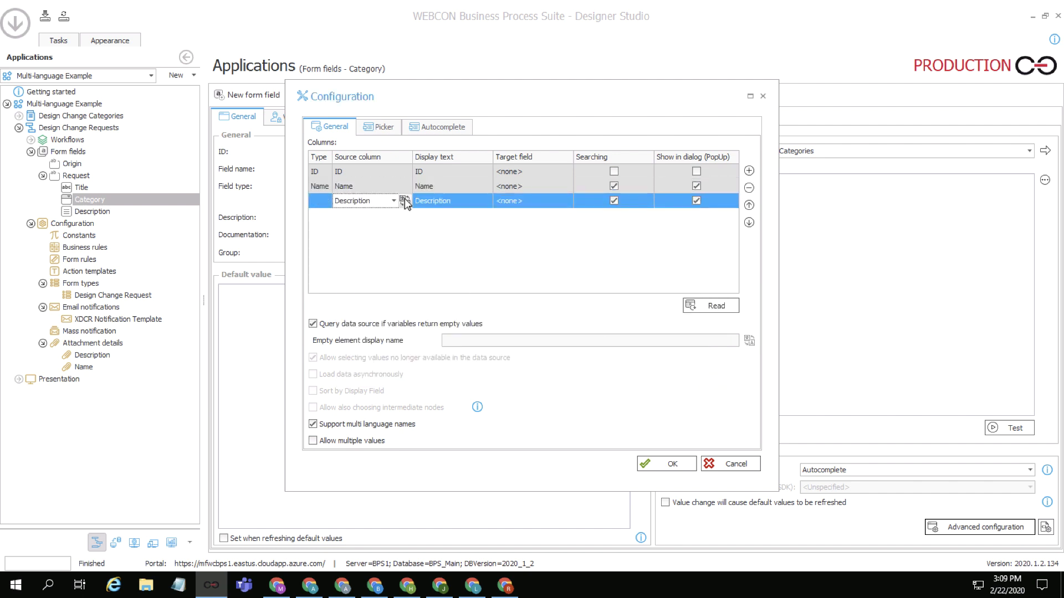
{"action": "left_click", "coordinate": [404, 200]}
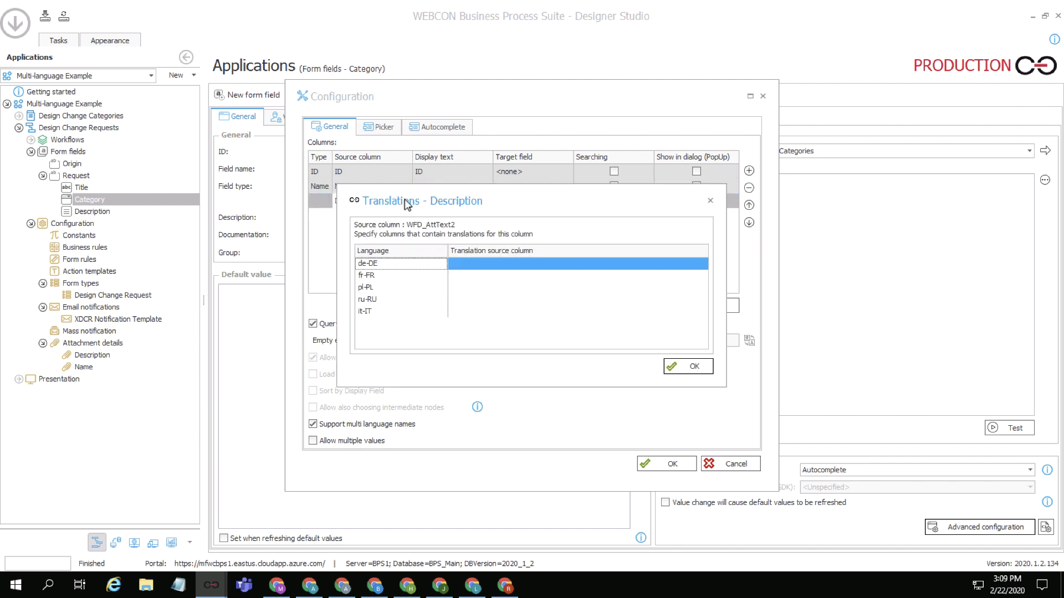
{"action": "left_click", "coordinate": [402, 276]}
{"action": "left_click", "coordinate": [605, 279]}
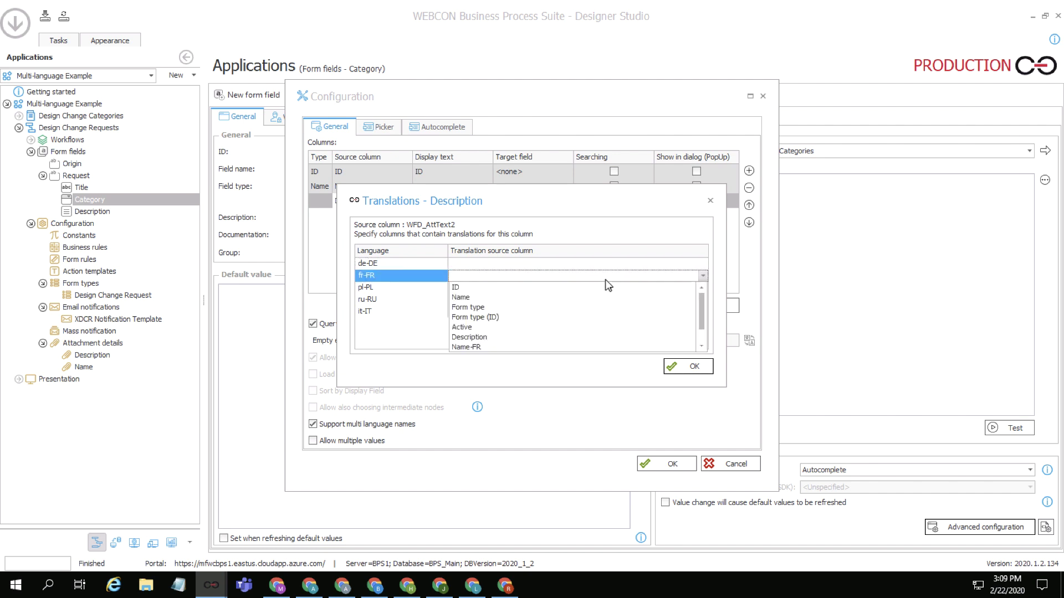
{"action": "scroll", "coordinate": [703, 339], "scroll_direction": "down", "scroll_amount": 1}
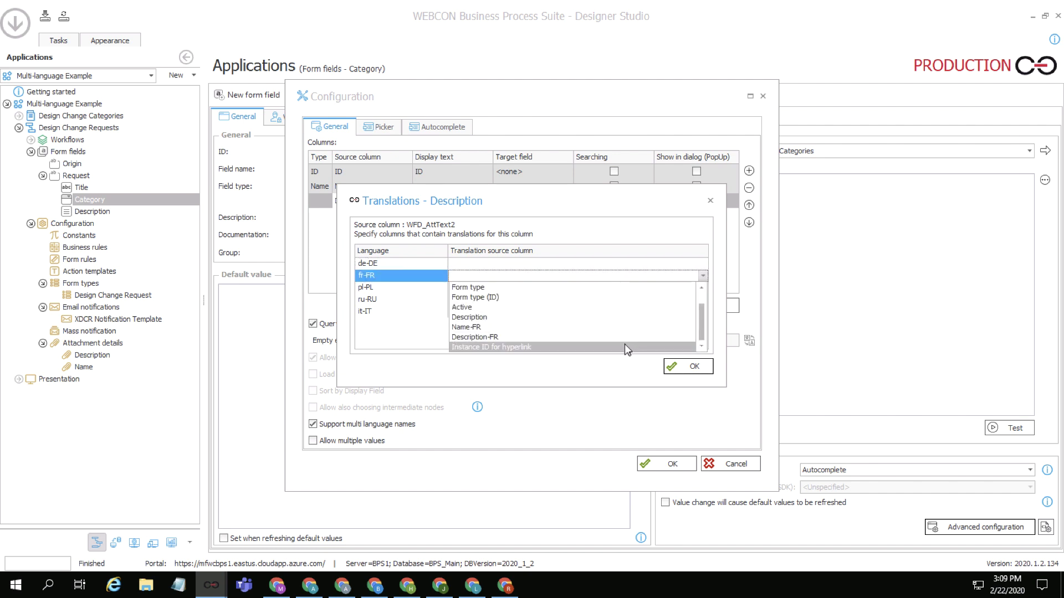
{"action": "left_click", "coordinate": [618, 336]}
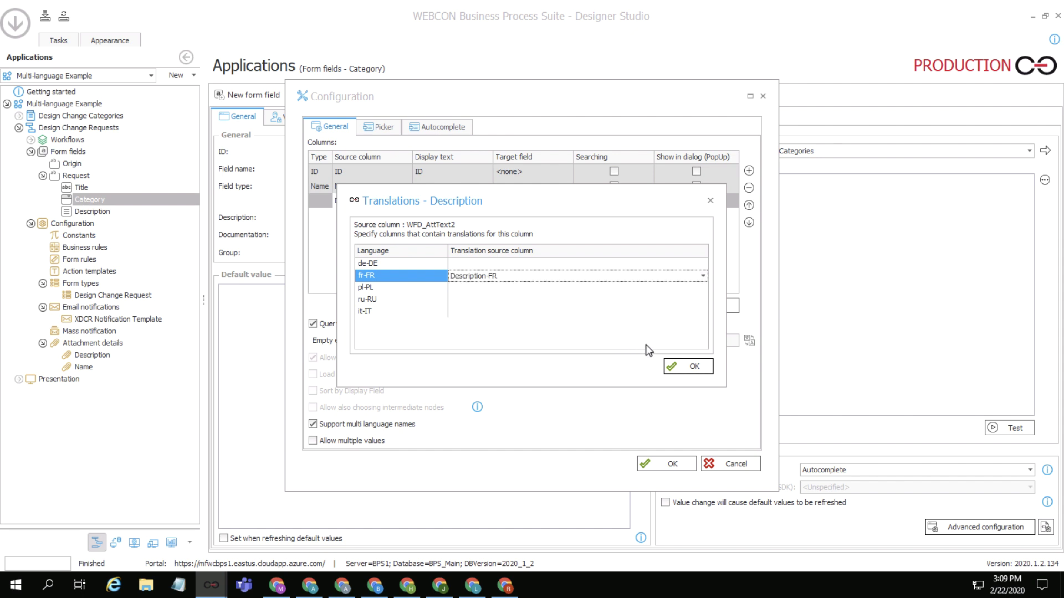
{"action": "left_click", "coordinate": [685, 366]}
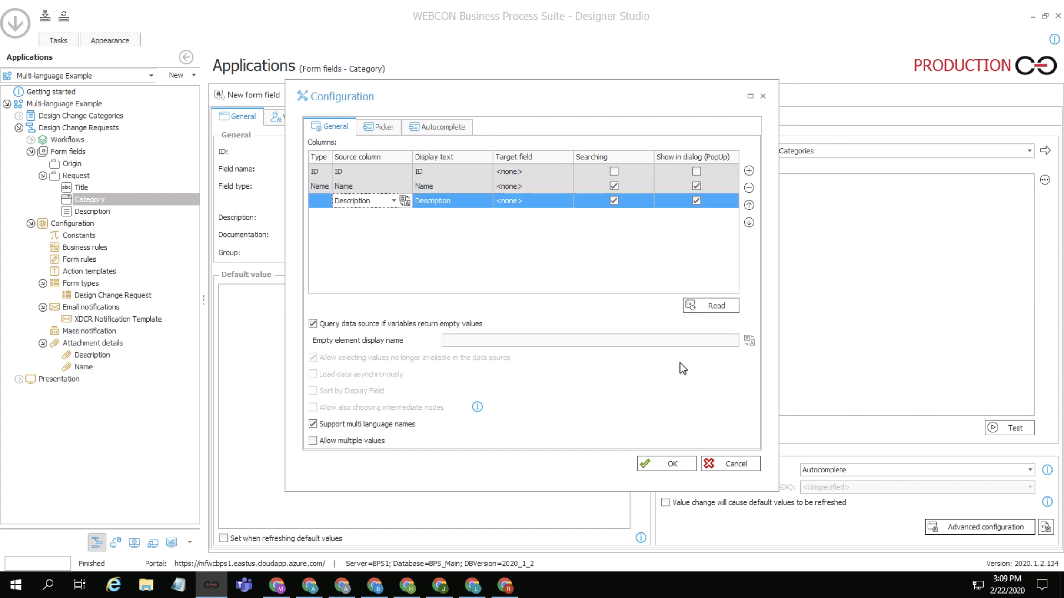
Step: Check the translations of the Name column's display text, confirm the Category field configuration, and save the process
{"action": "left_click", "coordinate": [488, 188]}
{"action": "left_click", "coordinate": [487, 188]}
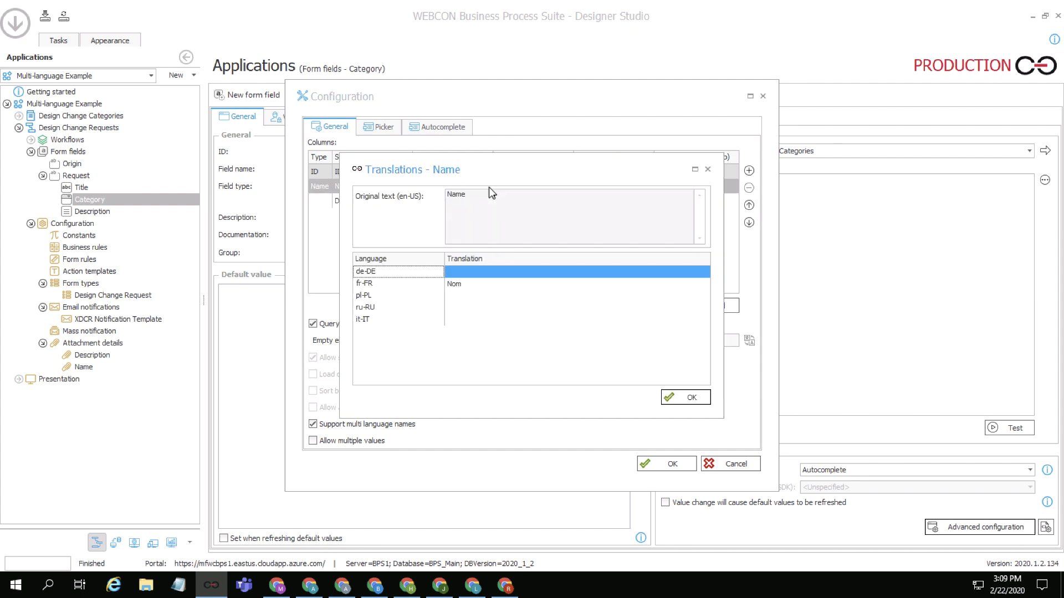
{"action": "left_click", "coordinate": [674, 398]}
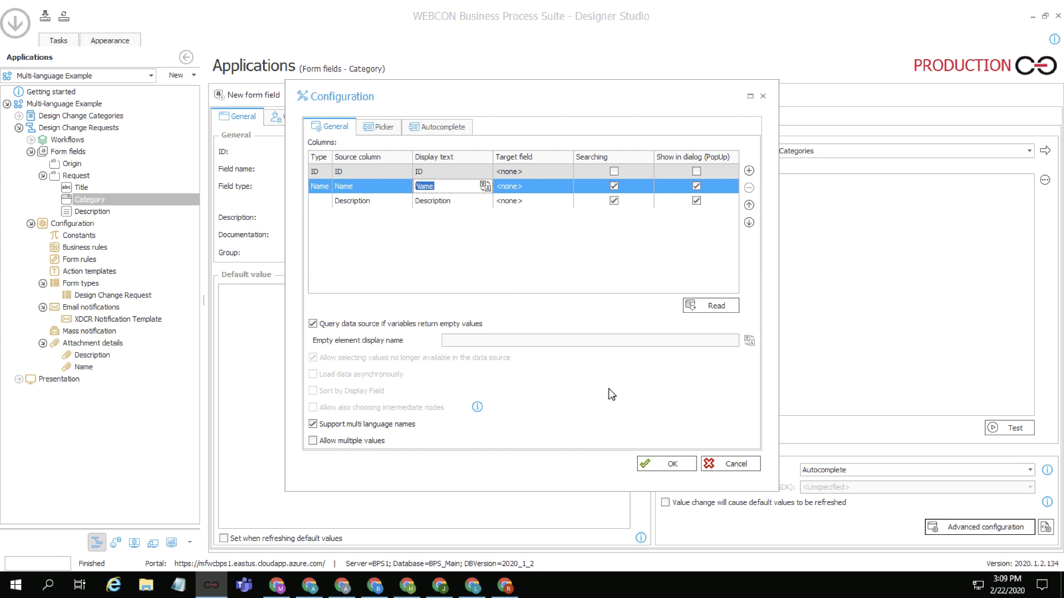
{"action": "left_click", "coordinate": [669, 467]}
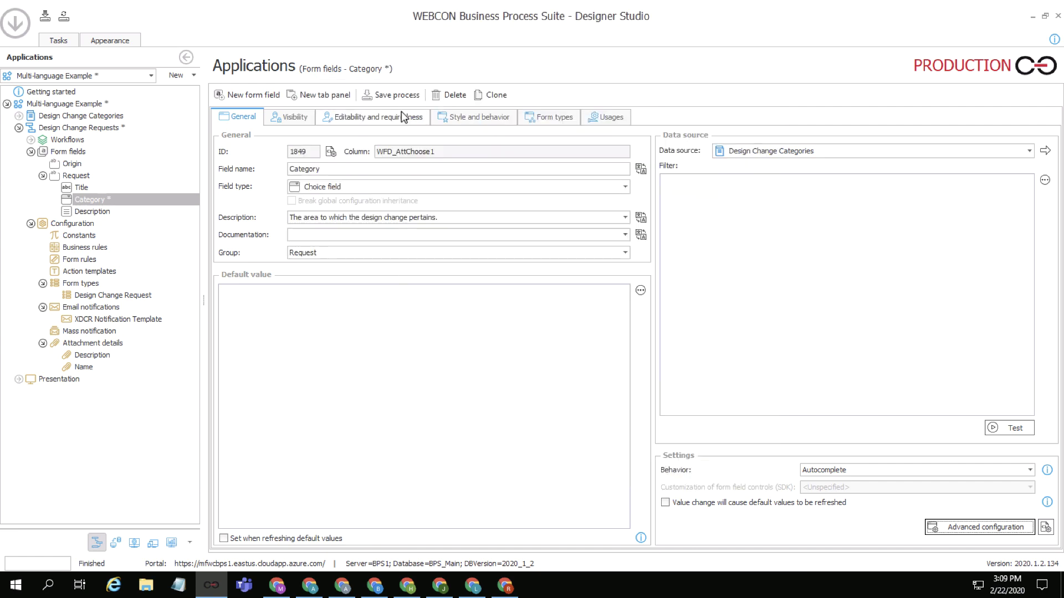
{"action": "left_click", "coordinate": [391, 95]}
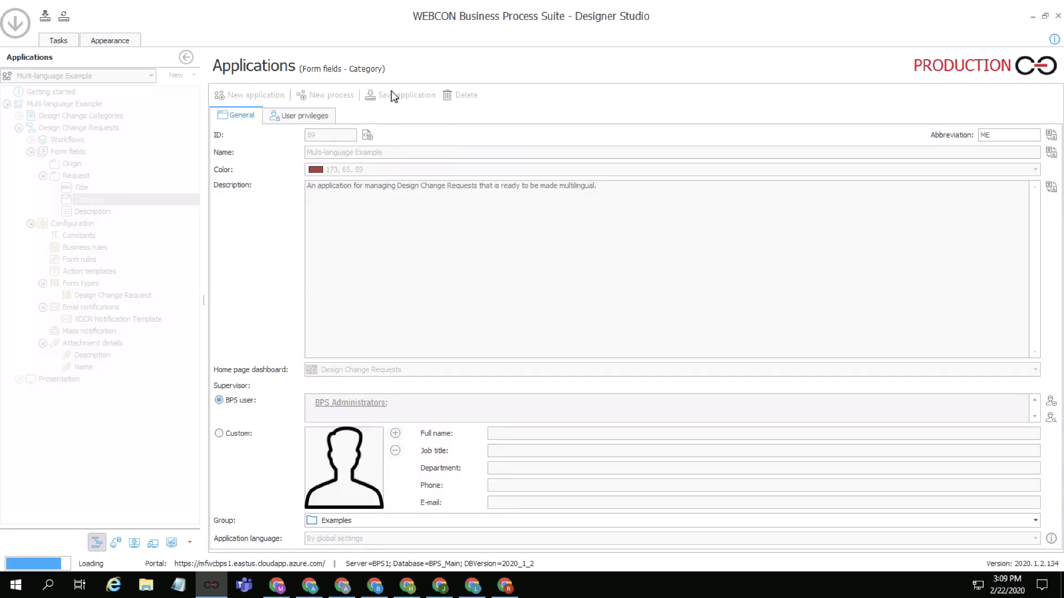
Step: Compare the Category choices on the new request form in the French portal and the English portal
{"action": "left_click", "coordinate": [312, 585]}
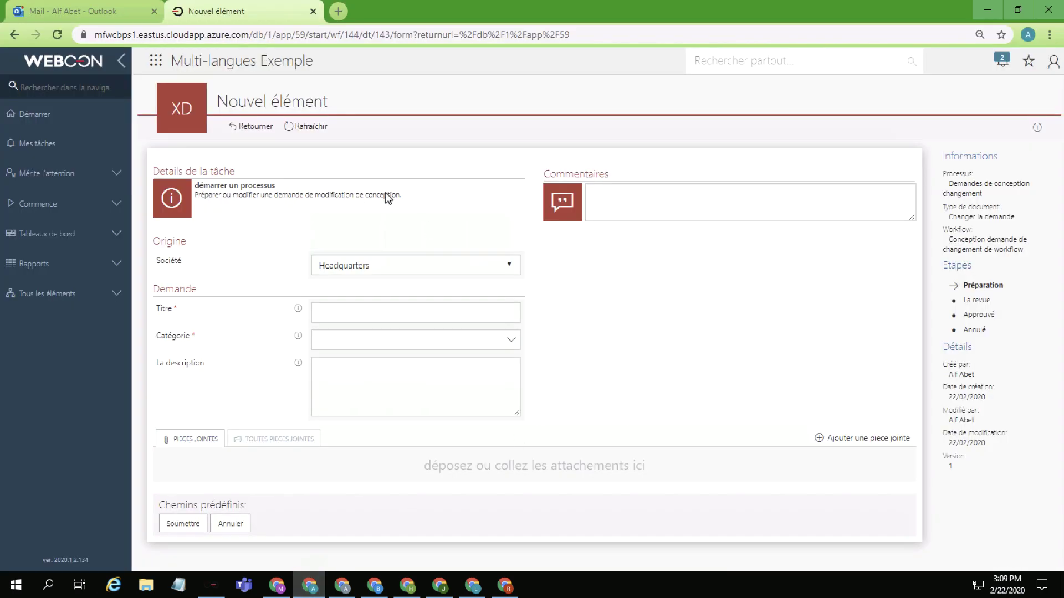
{"action": "left_click", "coordinate": [510, 340]}
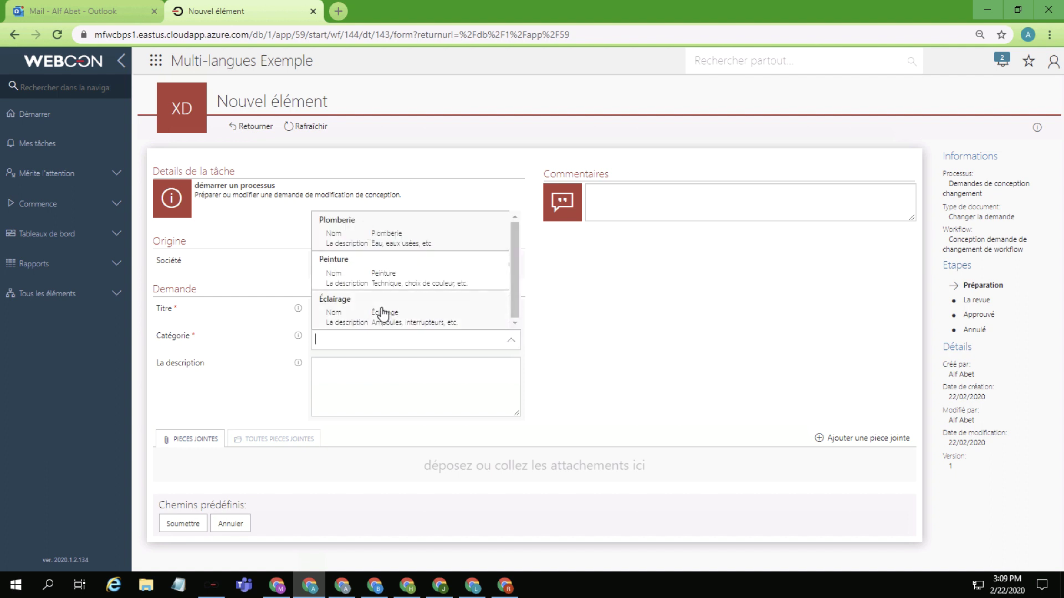
{"action": "left_click", "coordinate": [532, 303]}
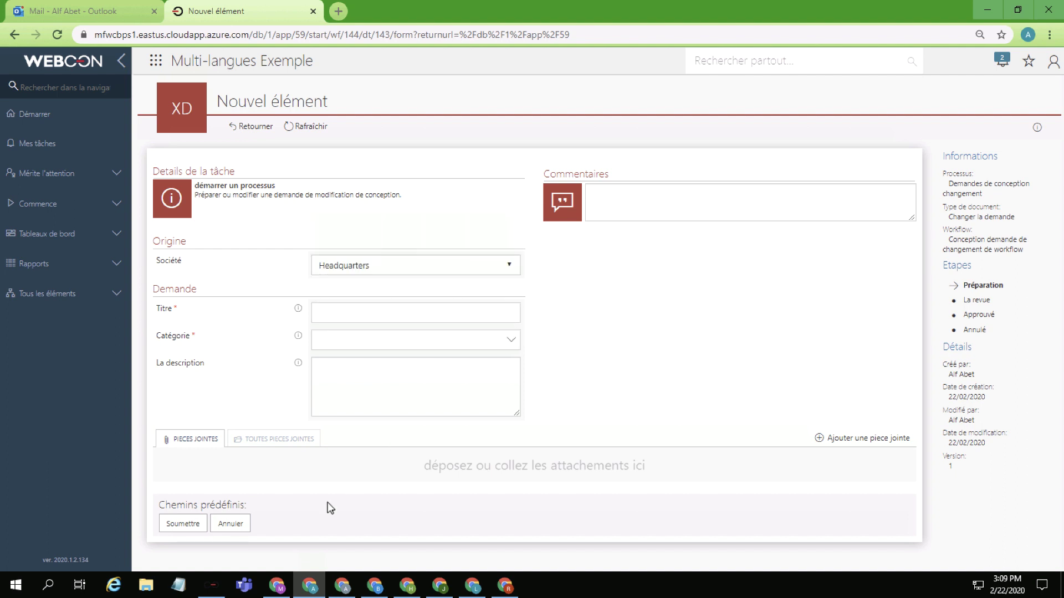
{"action": "left_click", "coordinate": [279, 586]}
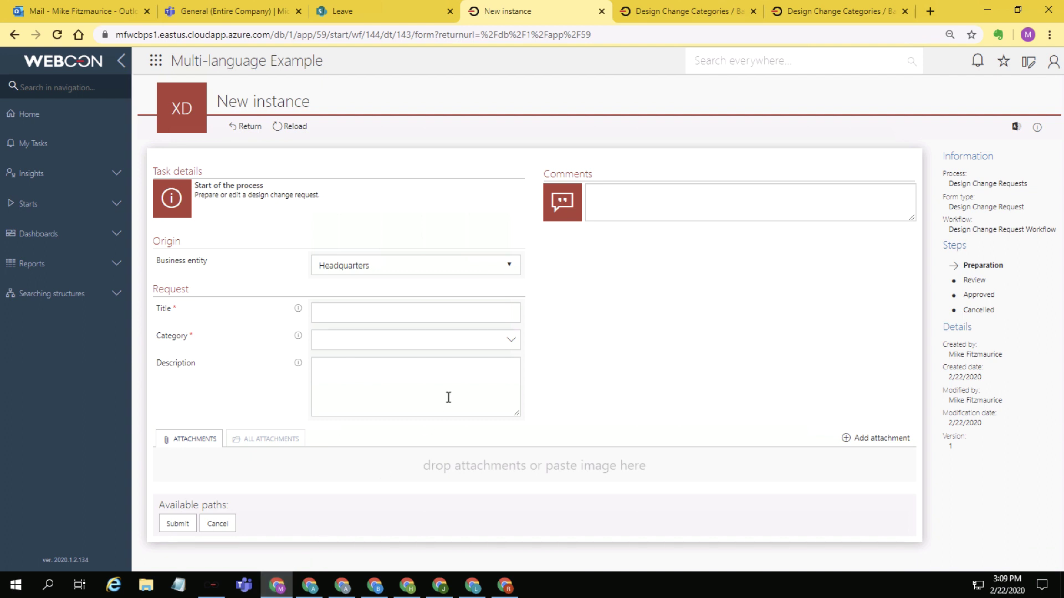
{"action": "left_click", "coordinate": [511, 345]}
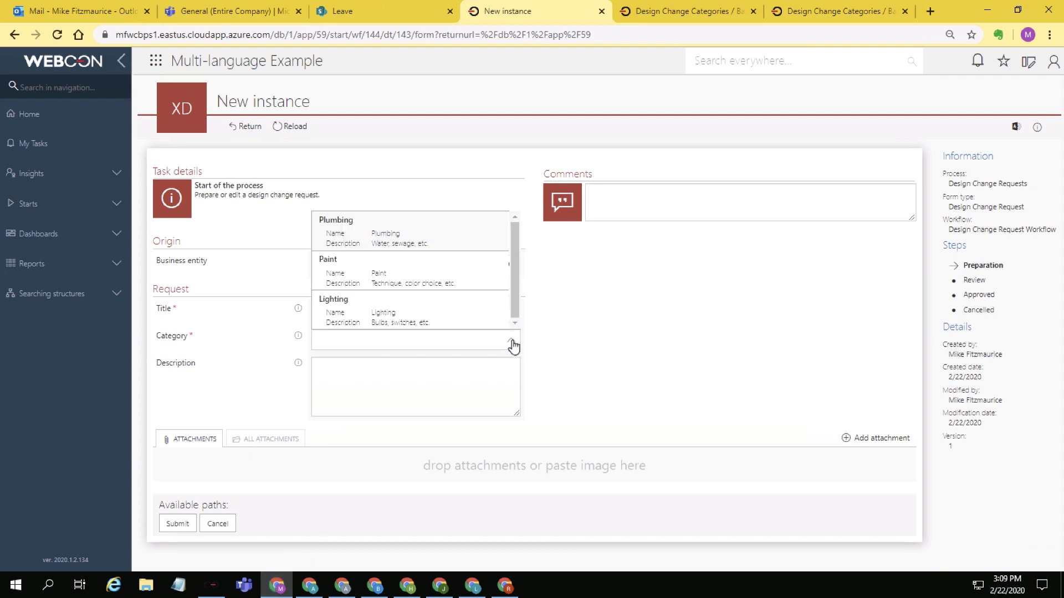
{"action": "left_click", "coordinate": [534, 340]}
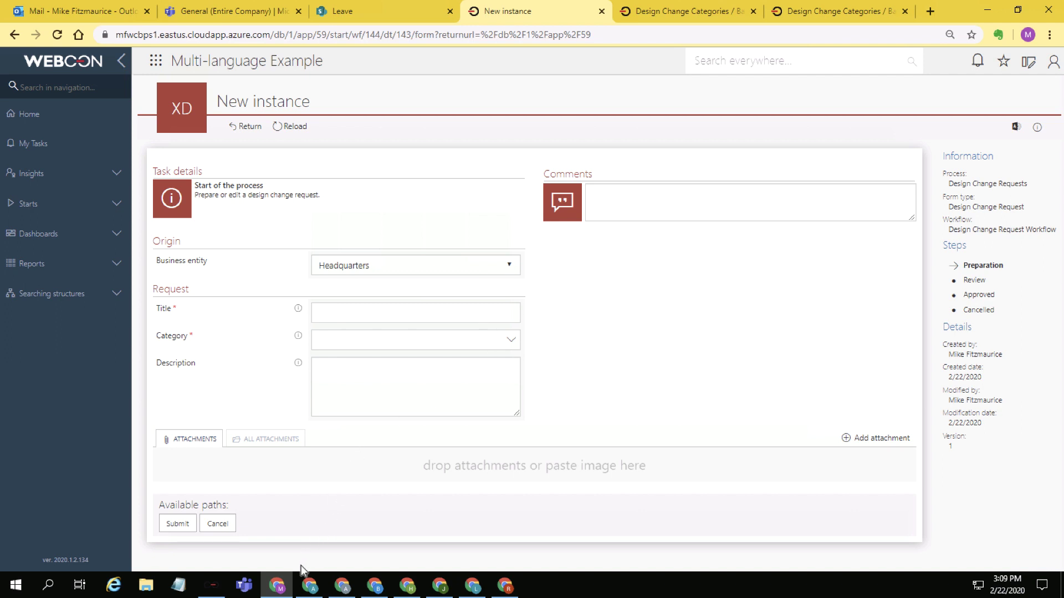
Step: In the French portal, submit a design change request titled Fromage with the category Éclairage
{"action": "left_click", "coordinate": [310, 583]}
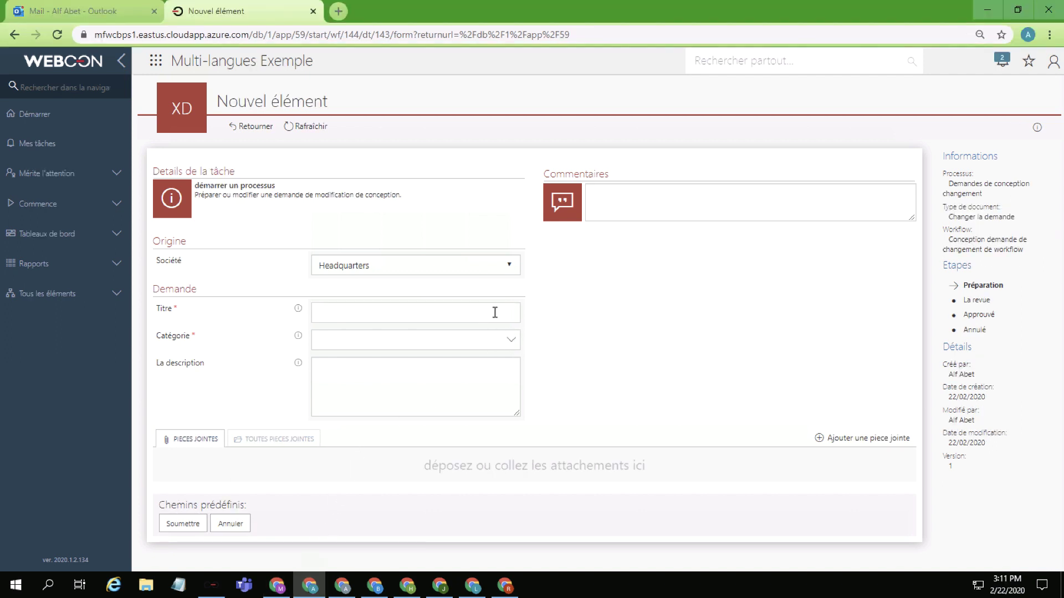
{"action": "left_click", "coordinate": [495, 313]}
{"action": "type", "text": "Fromage"}
{"action": "left_click", "coordinate": [512, 348]}
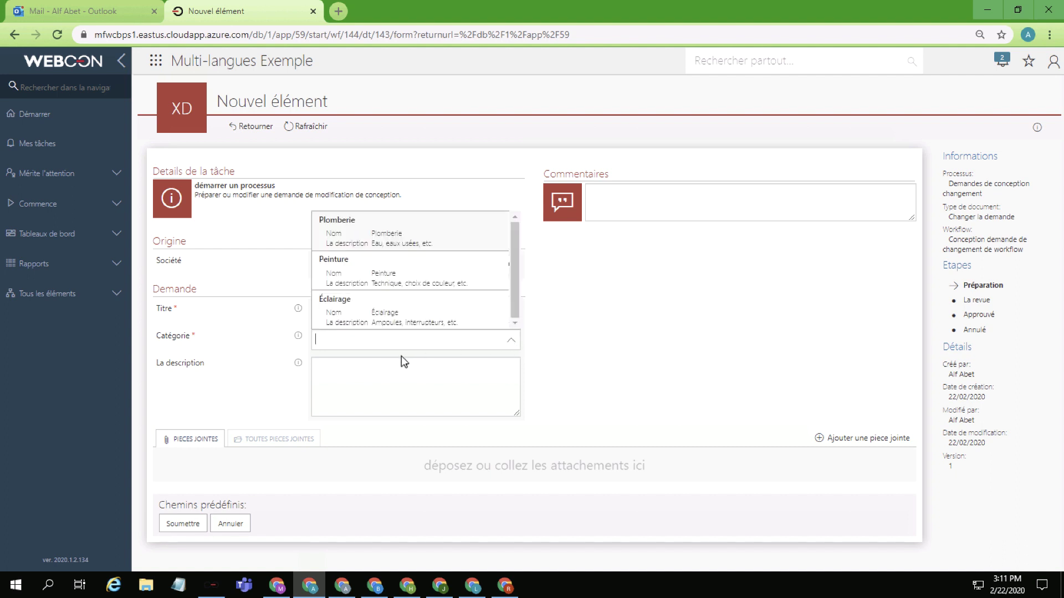
{"action": "left_click", "coordinate": [413, 313]}
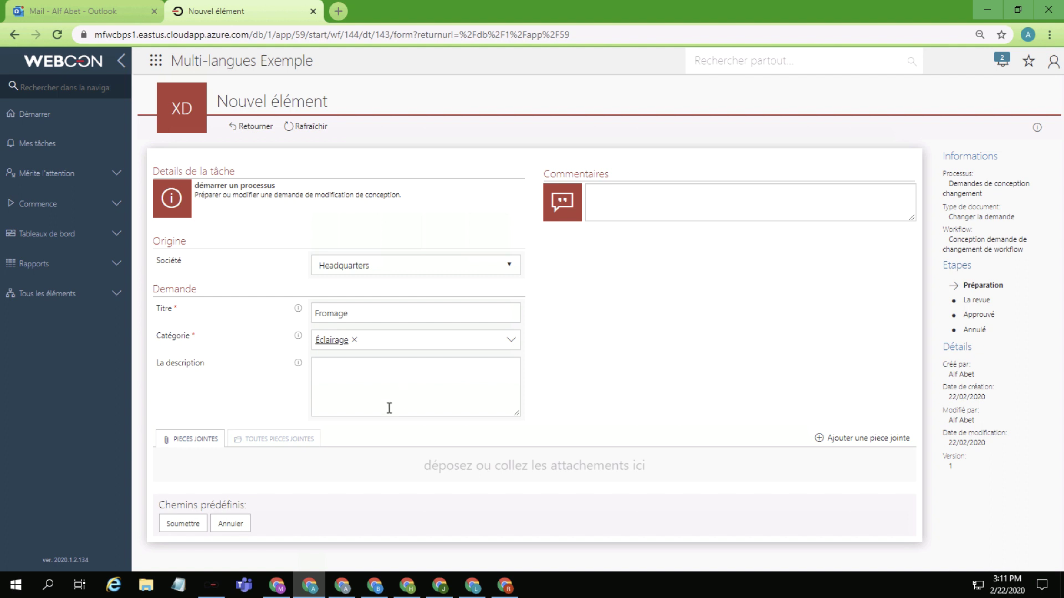
{"action": "left_click", "coordinate": [168, 525]}
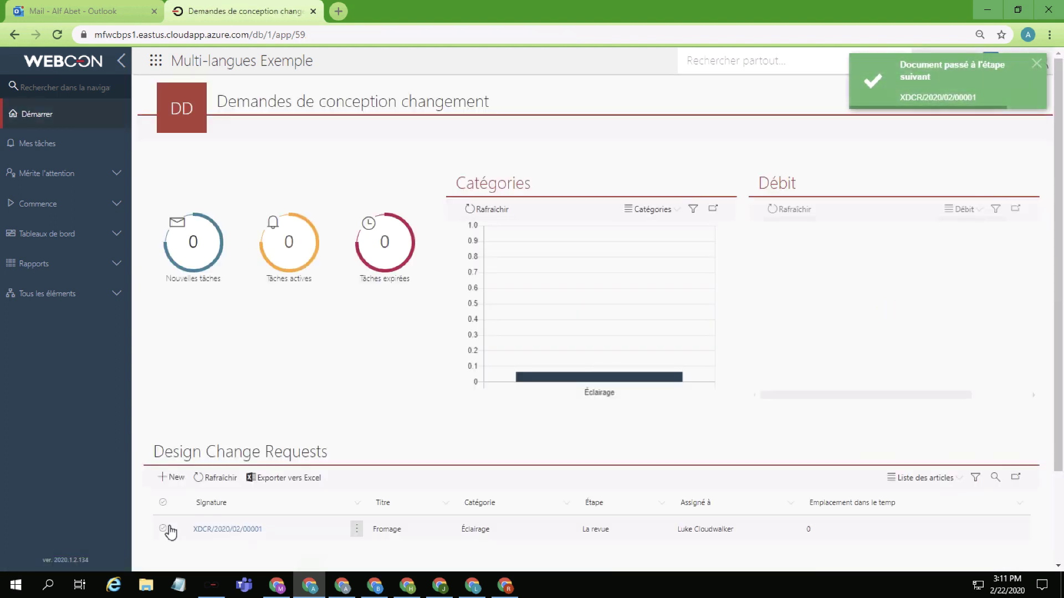
Step: Open the submitted Fromage request in the French portal and from the English portal's dashboard to compare its category
{"action": "left_click", "coordinate": [249, 530]}
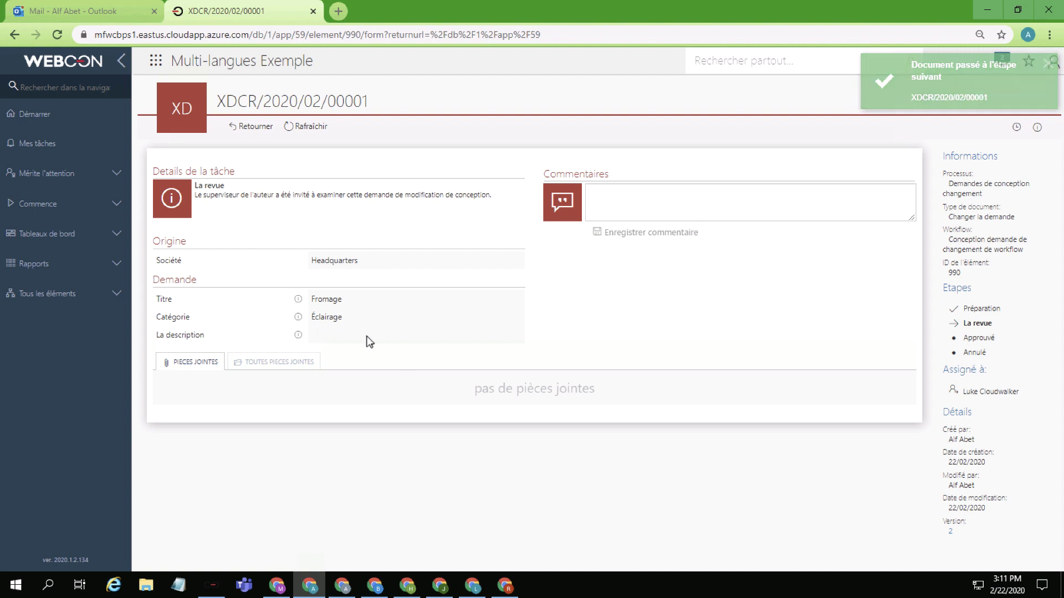
{"action": "left_click", "coordinate": [281, 579]}
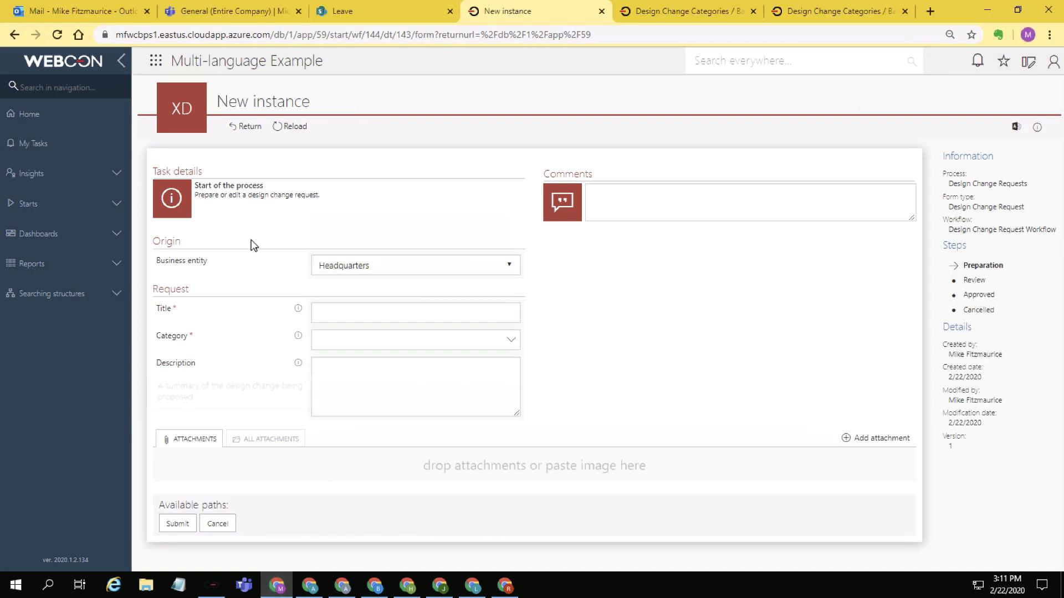
{"action": "left_click", "coordinate": [237, 136]}
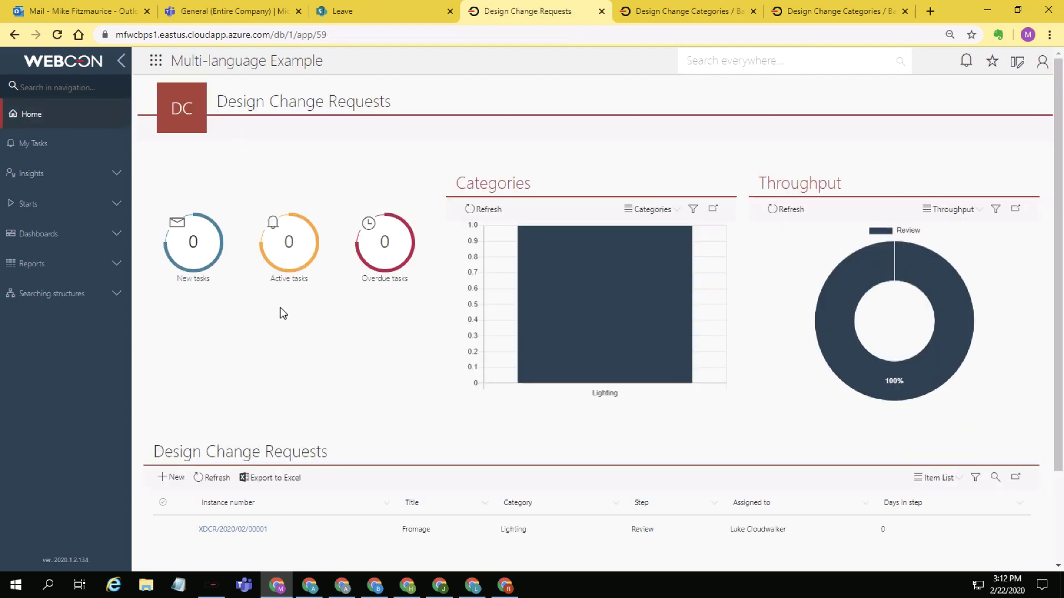
{"action": "left_click", "coordinate": [257, 528]}
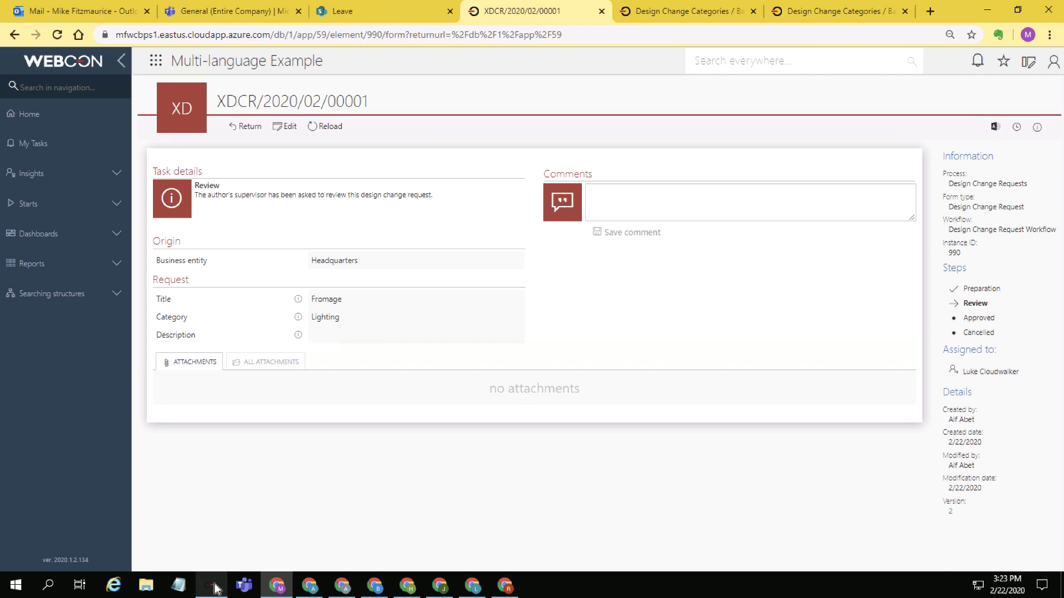
{"action": "mouse_move", "coordinate": [212, 585]}
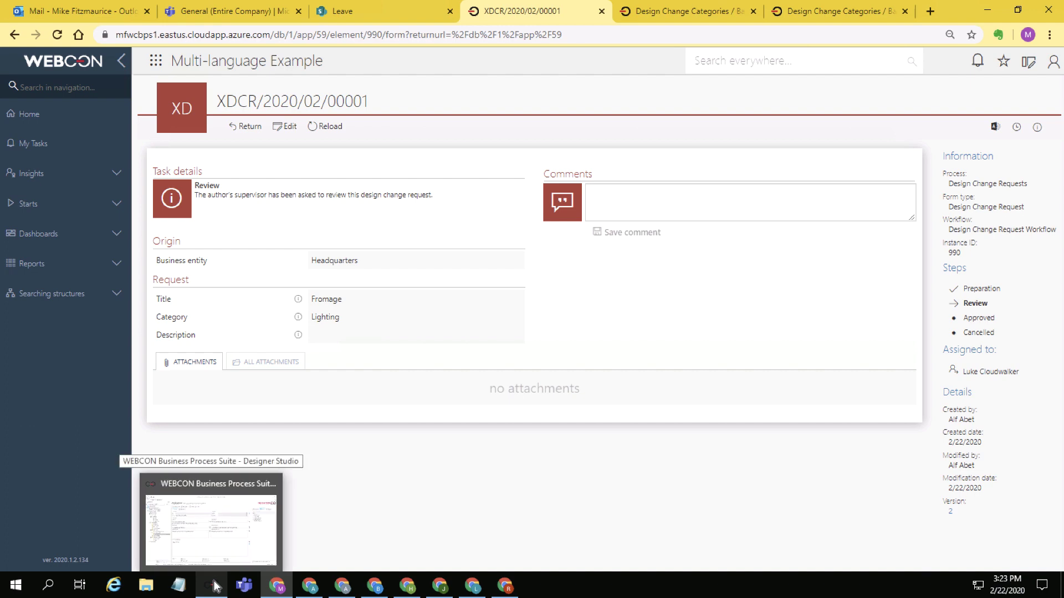
{"action": "left_click", "coordinate": [213, 585]}
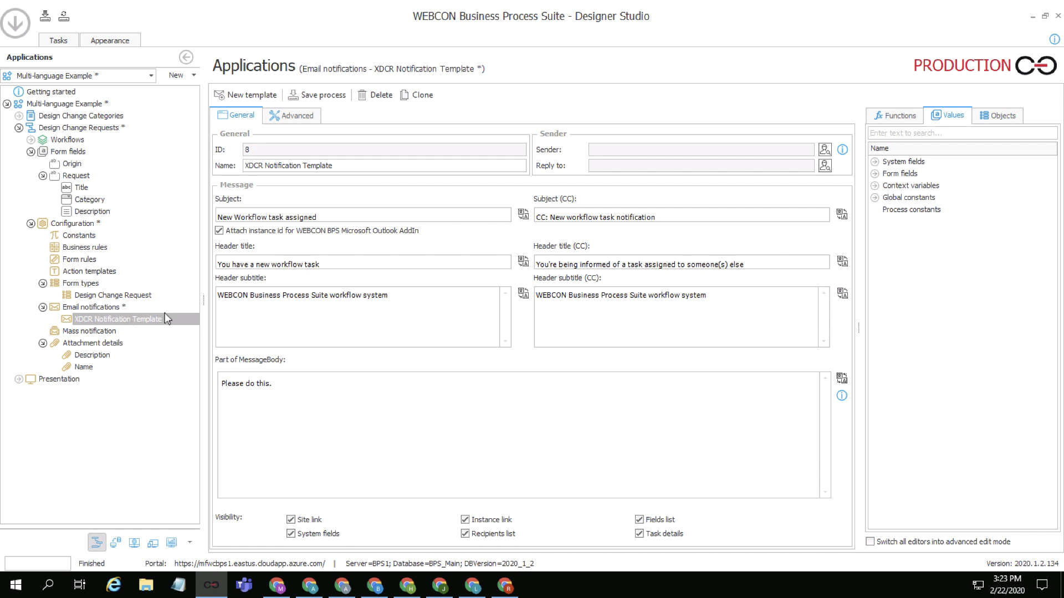
{"action": "left_click", "coordinate": [523, 215]}
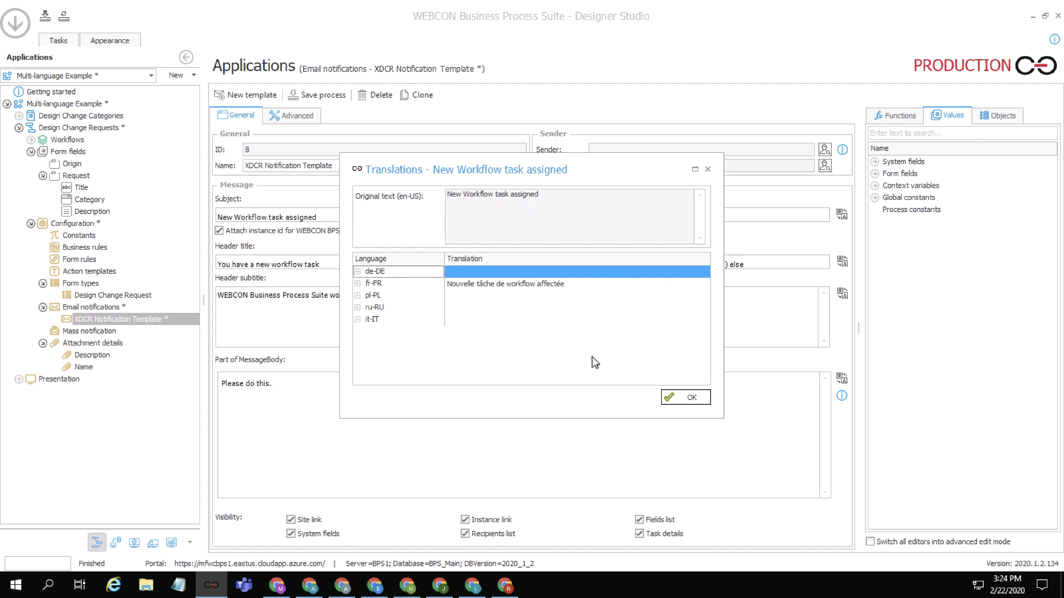
{"action": "left_click", "coordinate": [691, 398]}
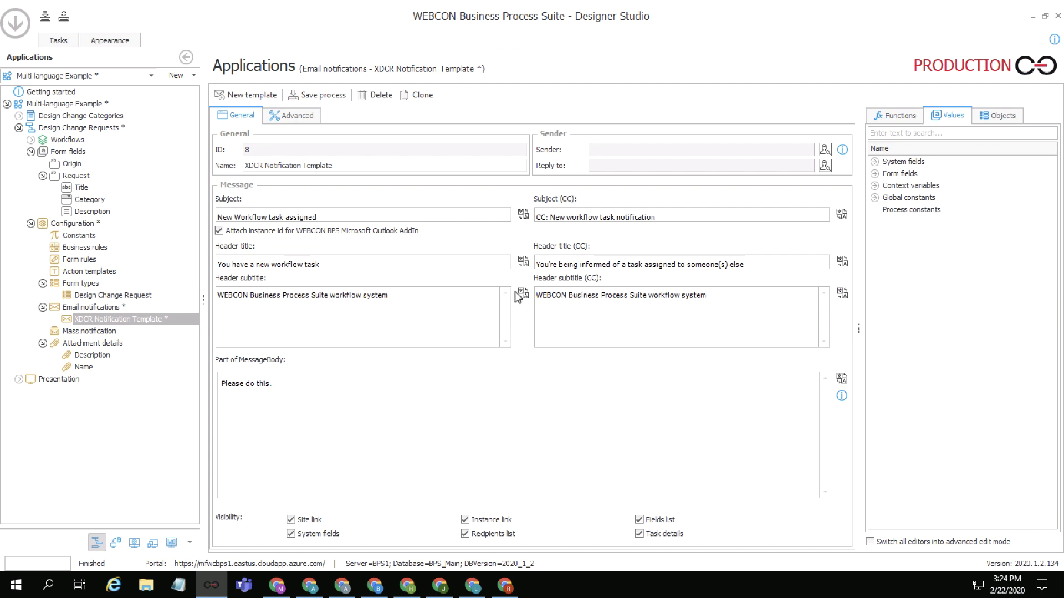
Step: Add the fr-FR translation "Vous avez une nouvelle tâche de workflow" to the template's header title and save the process
{"action": "left_click", "coordinate": [523, 261]}
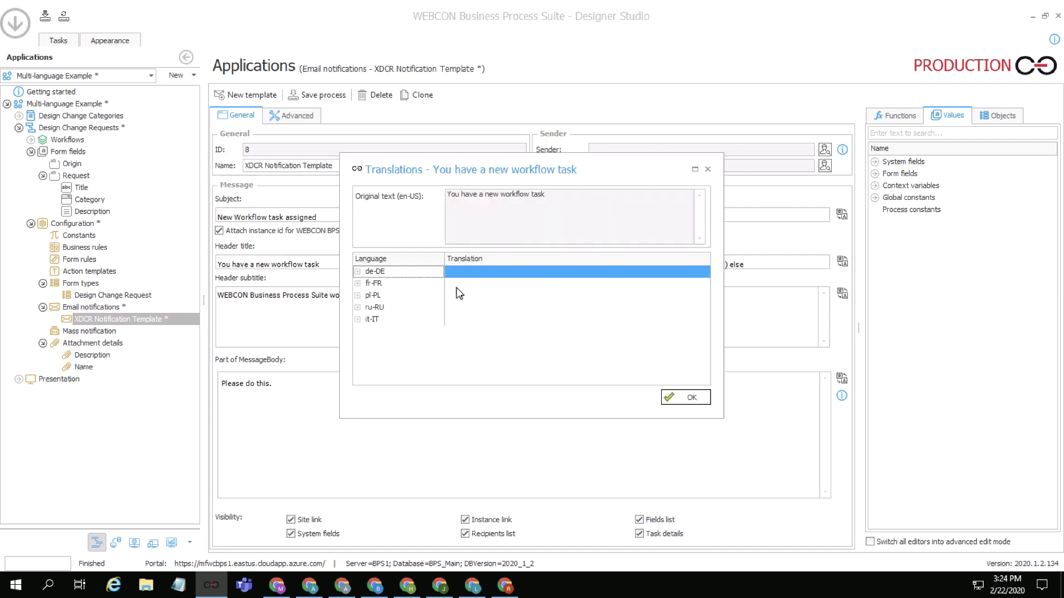
{"action": "left_click", "coordinate": [456, 284]}
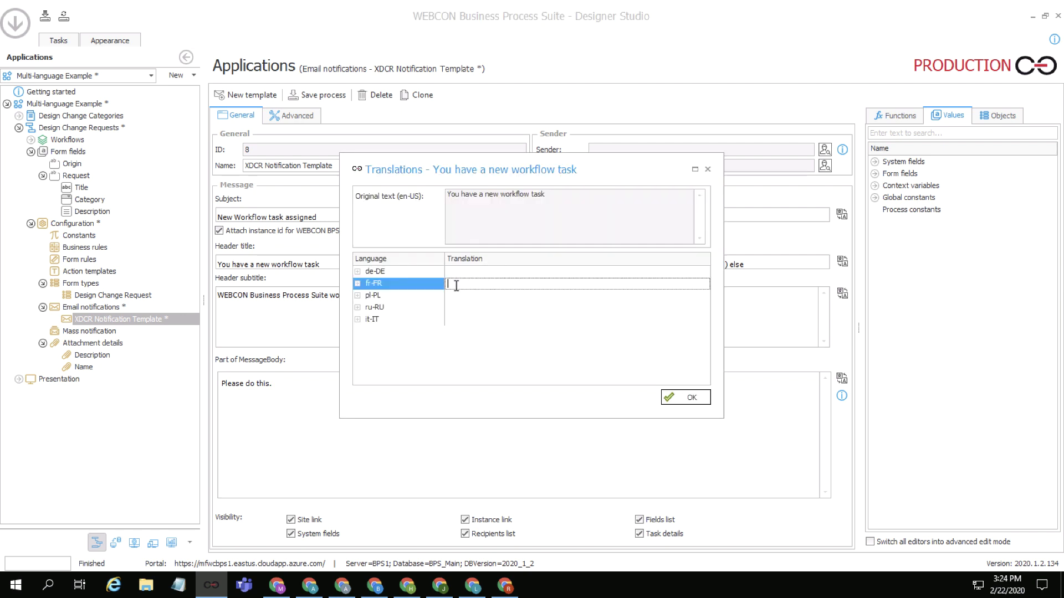
{"action": "type", "text": "Vous avez une nouvelle tâche de workflow"}
{"action": "left_click", "coordinate": [678, 399]}
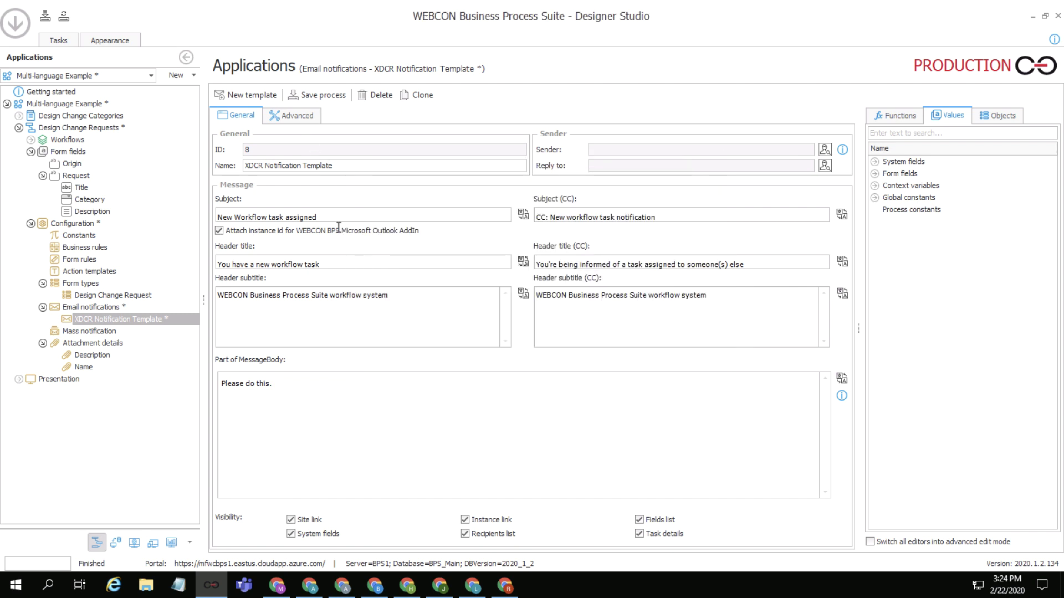
{"action": "key", "text": "ctrl+s"}
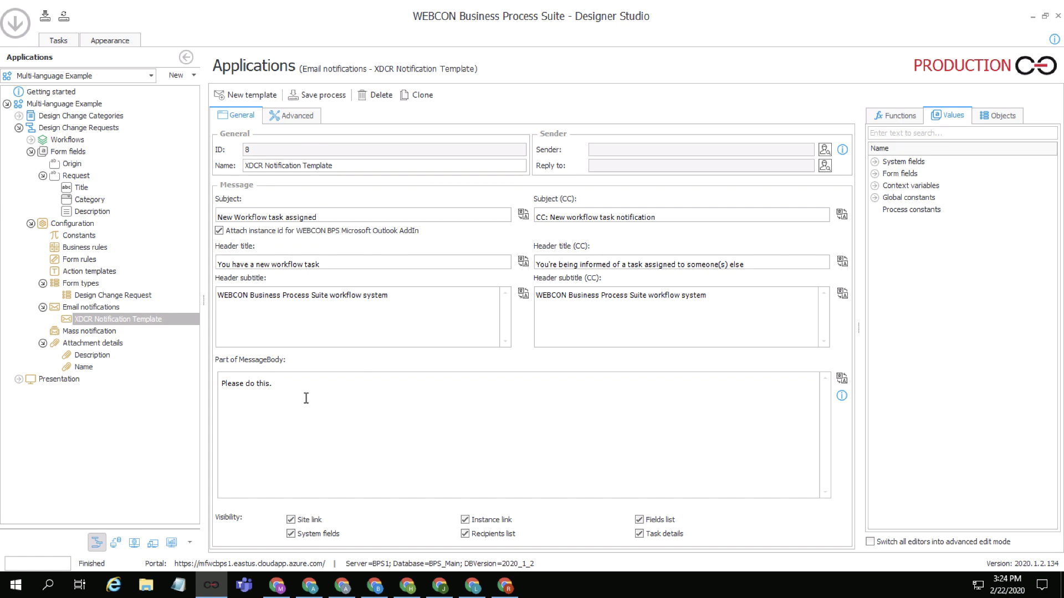
Step: Check the Outlook inboxes of the English and French users in their browsers for the workflow task notification
{"action": "left_click", "coordinate": [278, 588]}
{"action": "left_click", "coordinate": [102, 11]}
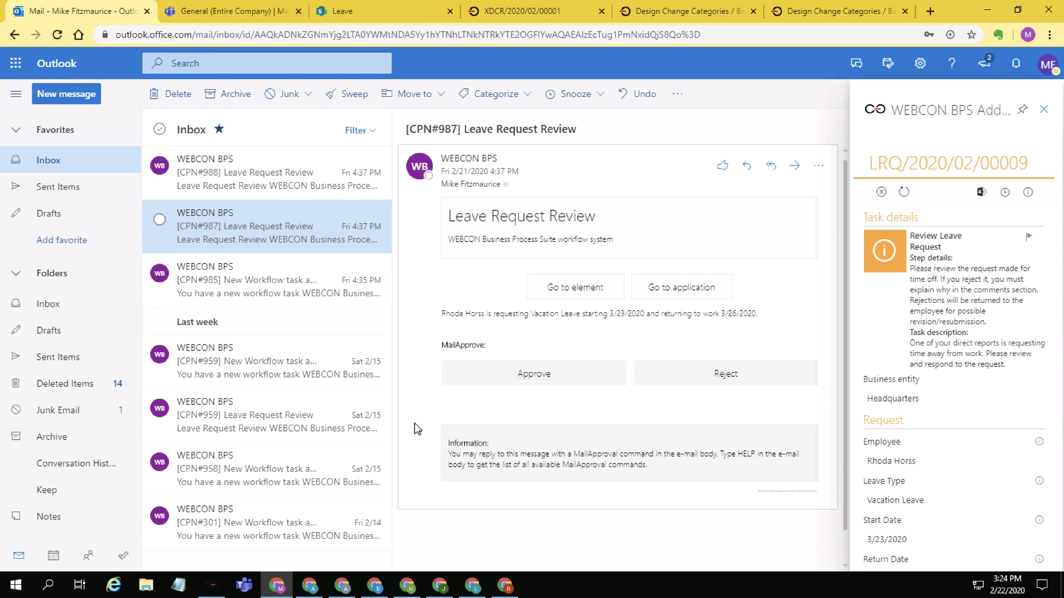
{"action": "left_click", "coordinate": [282, 299]}
{"action": "left_click", "coordinate": [310, 585]}
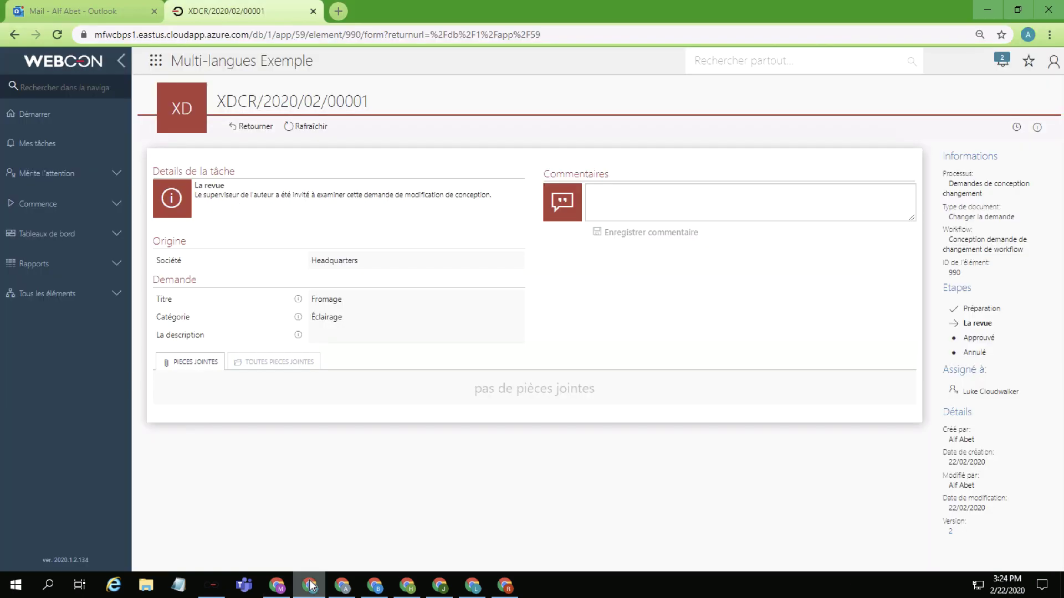
{"action": "left_click", "coordinate": [121, 15]}
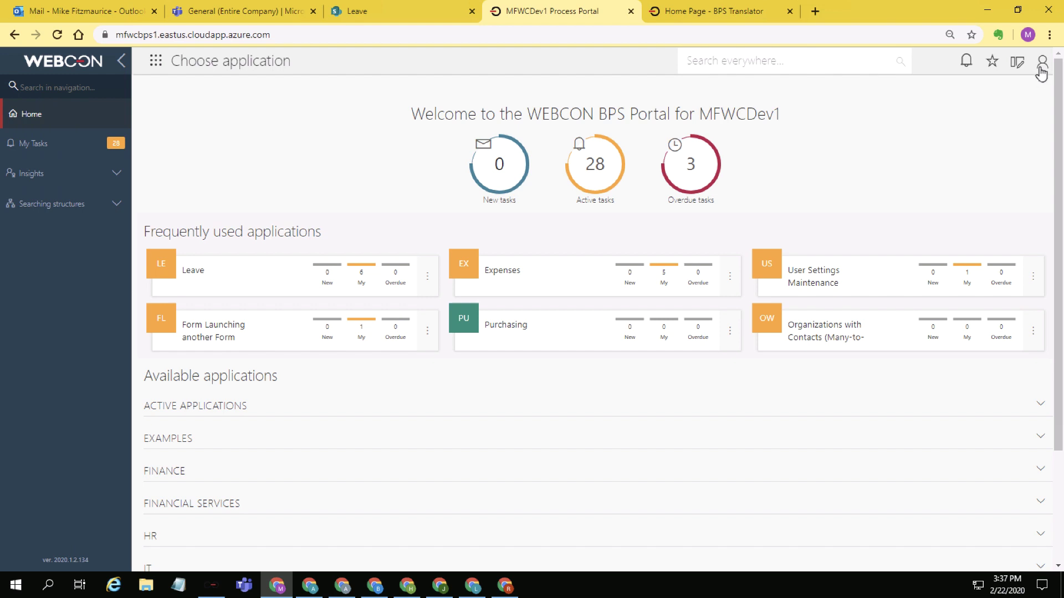
Step: Review the portal's language choices, then examine the blank new language pack form in Designer Studio's interface language packs and cancel it
{"action": "left_click", "coordinate": [1041, 62]}
{"action": "left_click", "coordinate": [928, 162]}
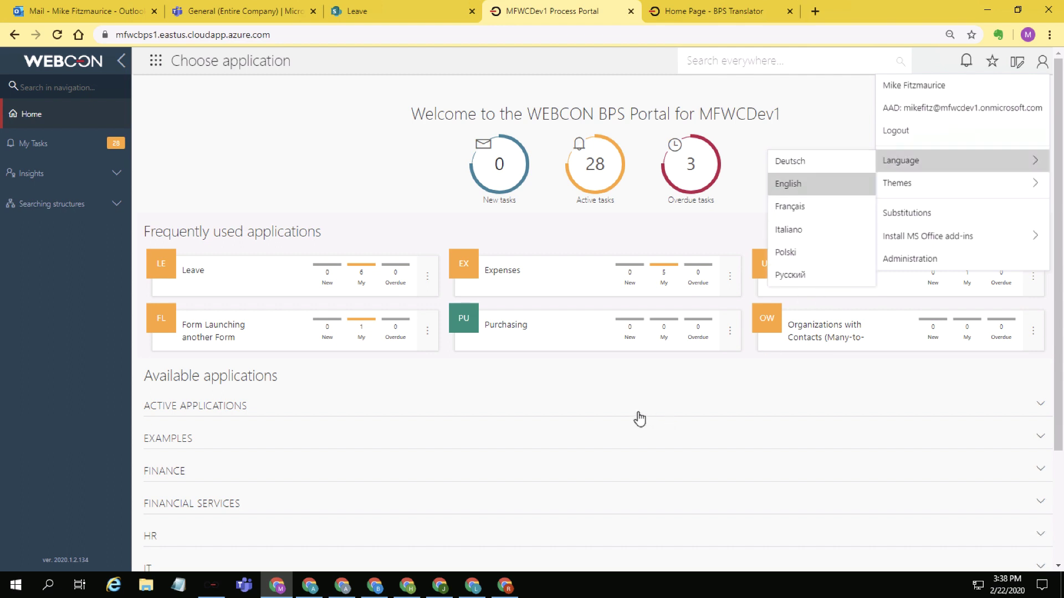
{"action": "left_click", "coordinate": [210, 586]}
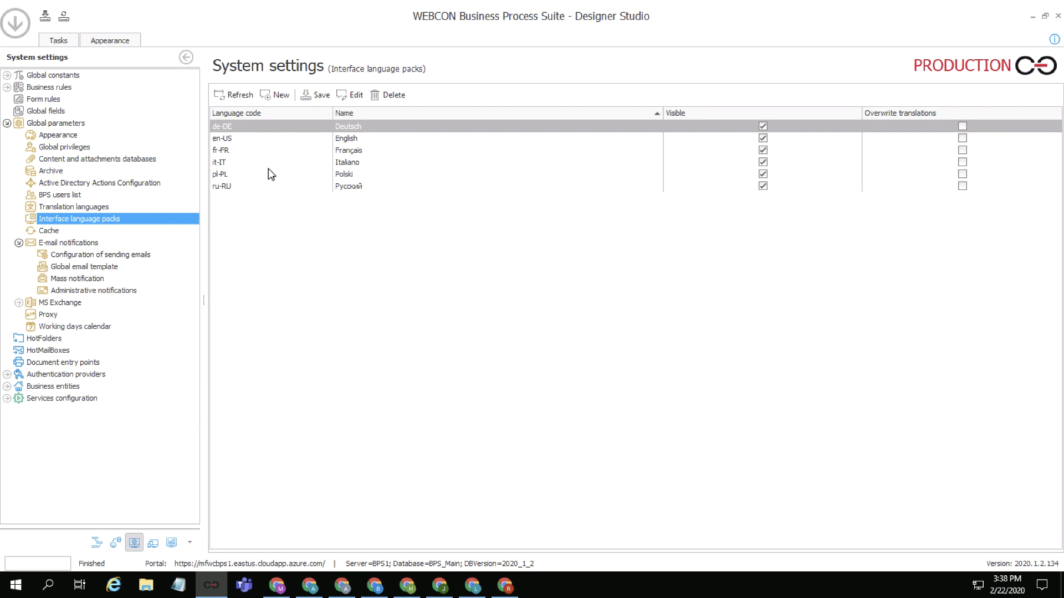
{"action": "left_click", "coordinate": [279, 95]}
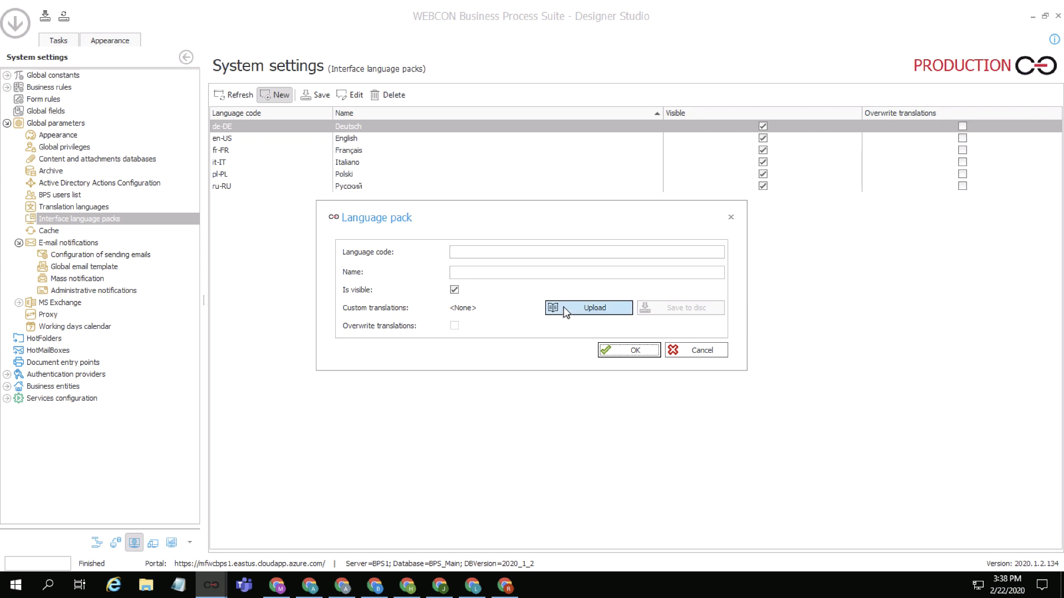
{"action": "left_click", "coordinate": [695, 350]}
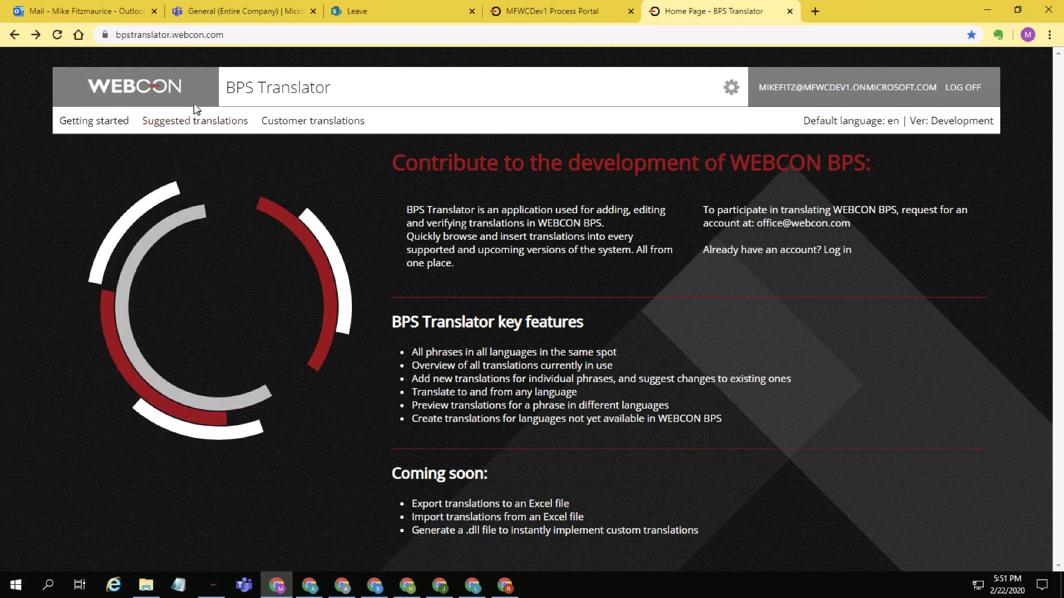
Step: In BPS Translator, open the Portuguese suggested translations for the WEBCON BPS Portal
{"action": "left_click", "coordinate": [222, 126]}
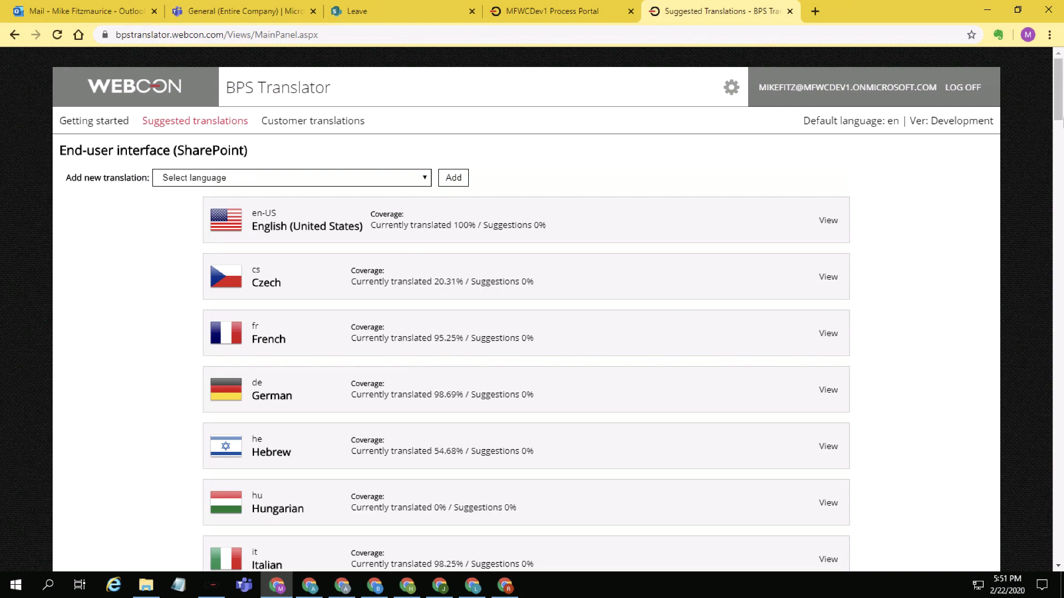
{"action": "left_click_drag", "start_coordinate": [1058, 79], "coordinate": [1059, 475]}
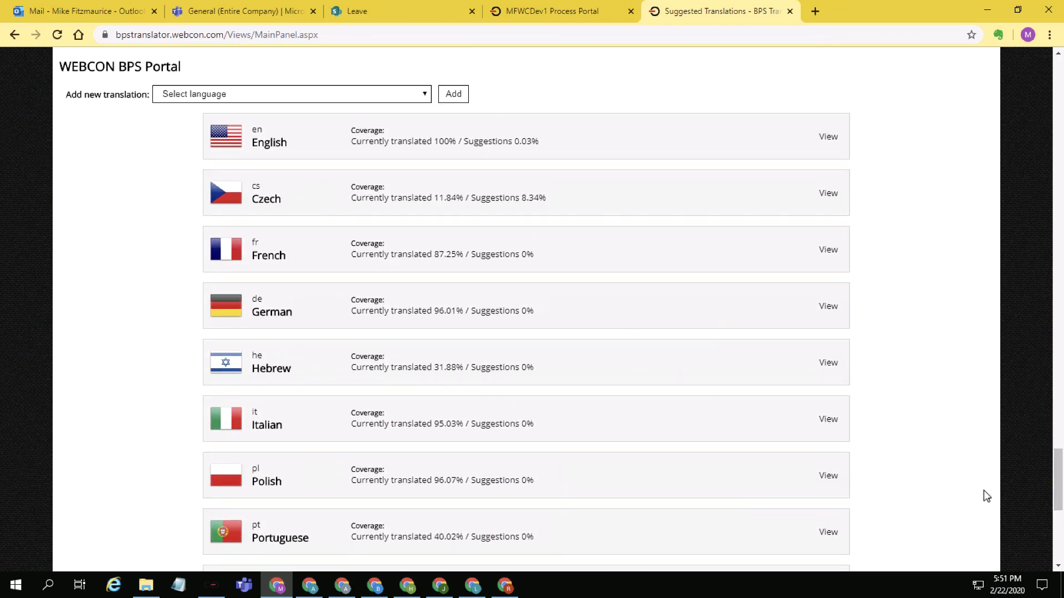
{"action": "left_click", "coordinate": [828, 533]}
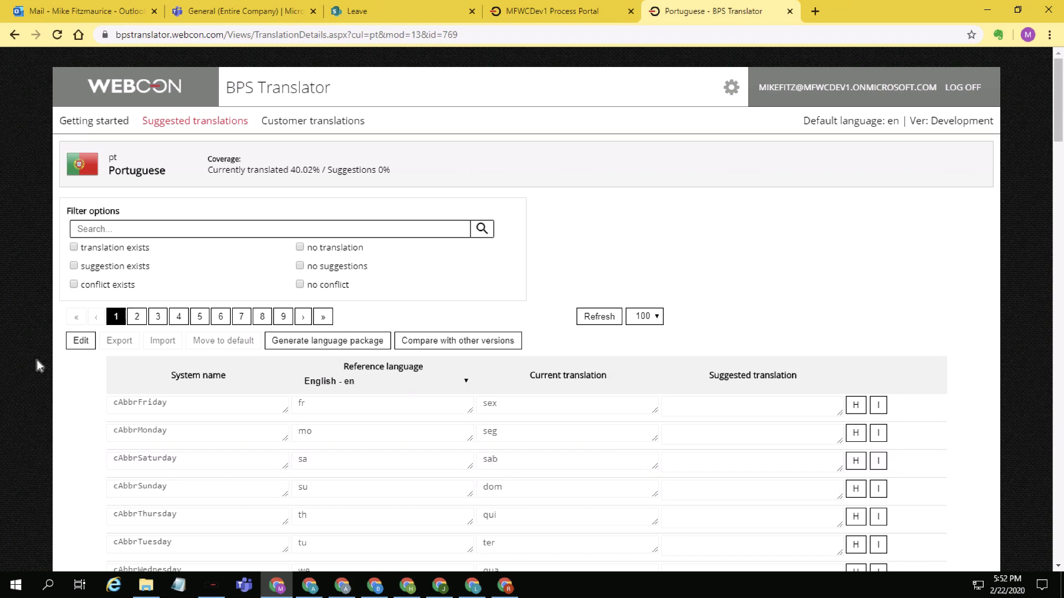
Step: Try out edit mode for the Portuguese translations, then generate the language package and open the downloaded zip file
{"action": "left_click", "coordinate": [76, 340]}
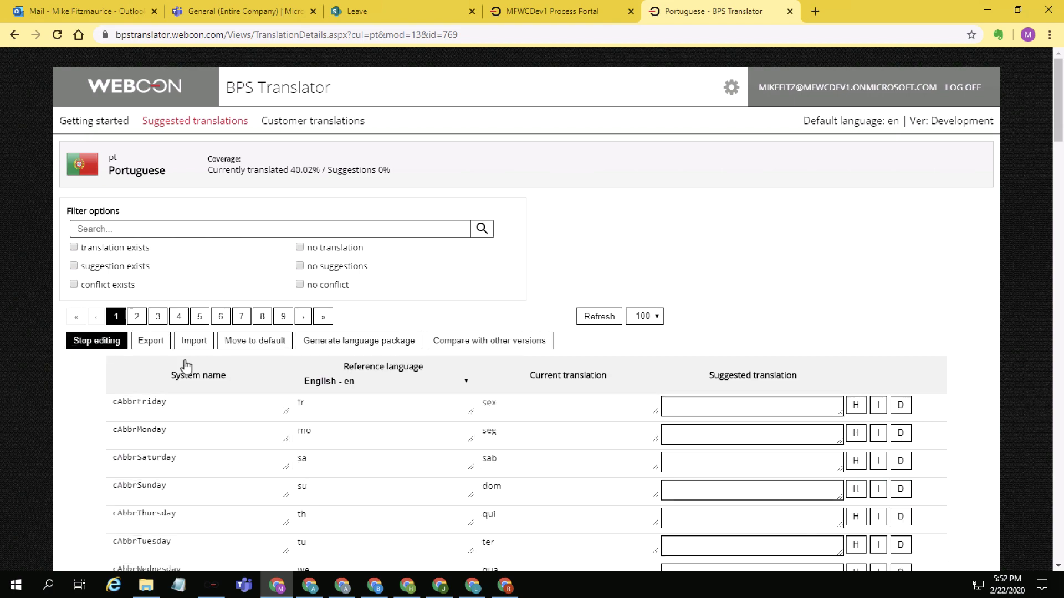
{"action": "left_click", "coordinate": [714, 467]}
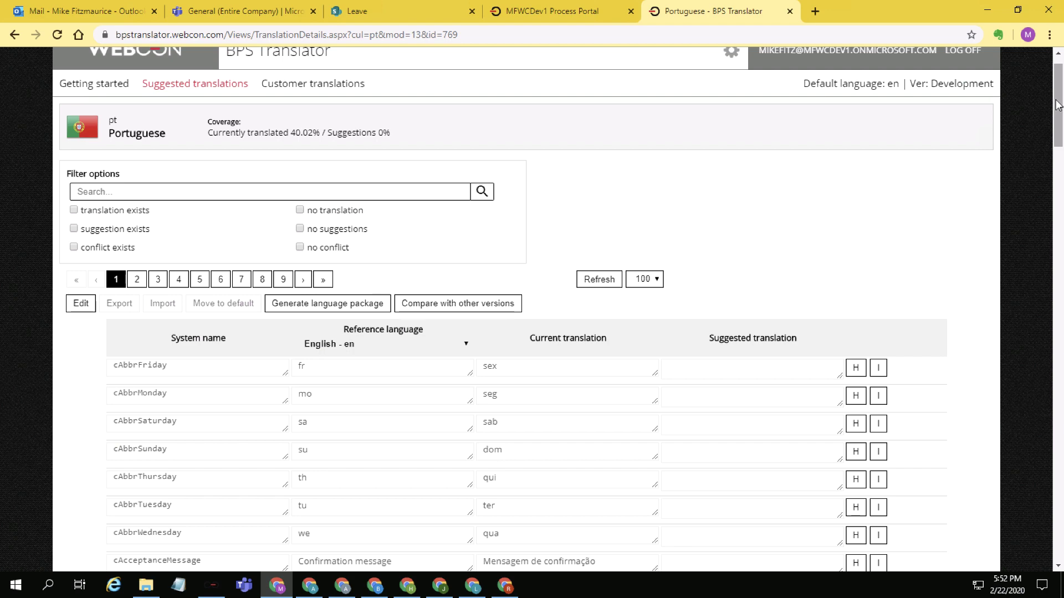
{"action": "left_click", "coordinate": [318, 308]}
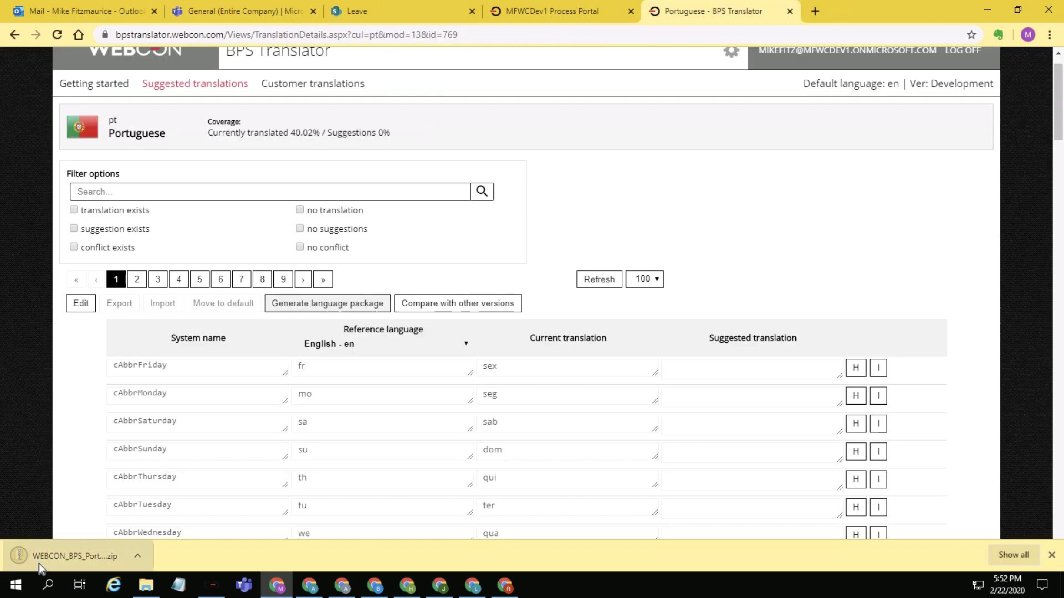
{"action": "left_click", "coordinate": [38, 564]}
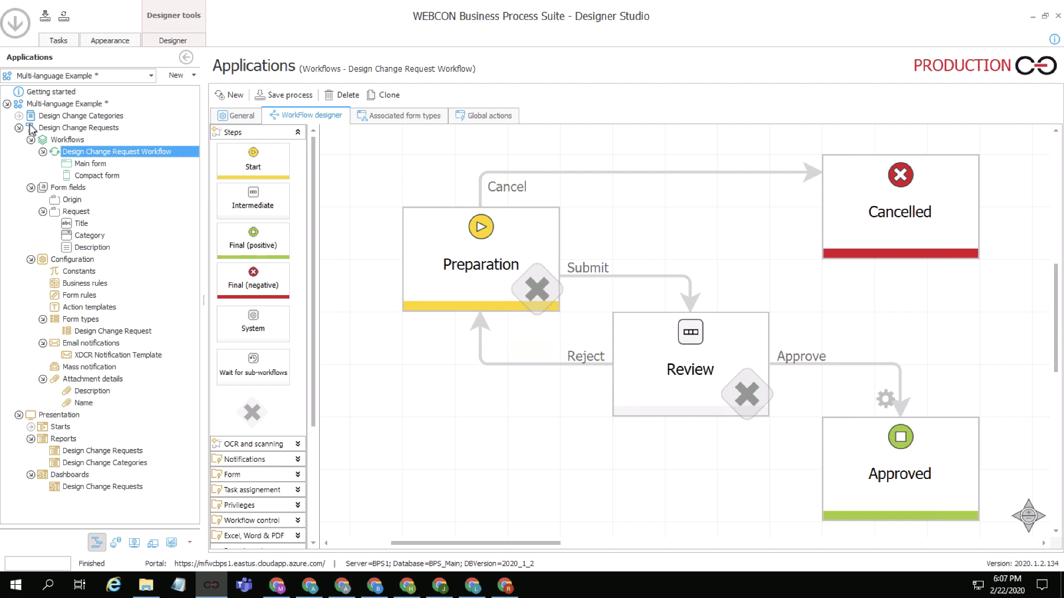
Step: In Designer Studio, examine the available application language options for the Multi-language Example application without changing the setting
{"action": "left_click", "coordinate": [52, 106]}
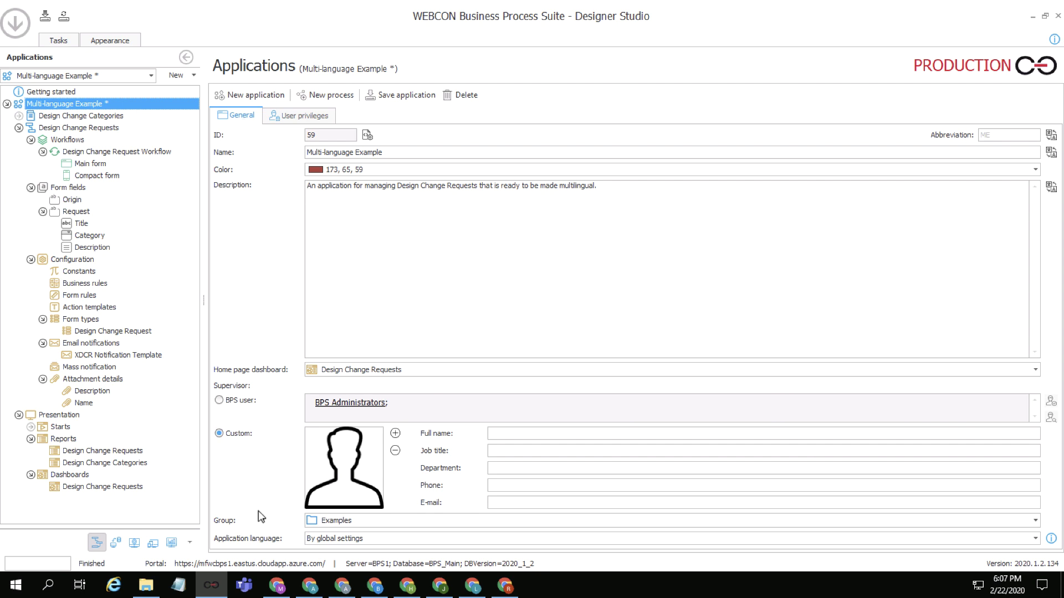
{"action": "left_click", "coordinate": [325, 540]}
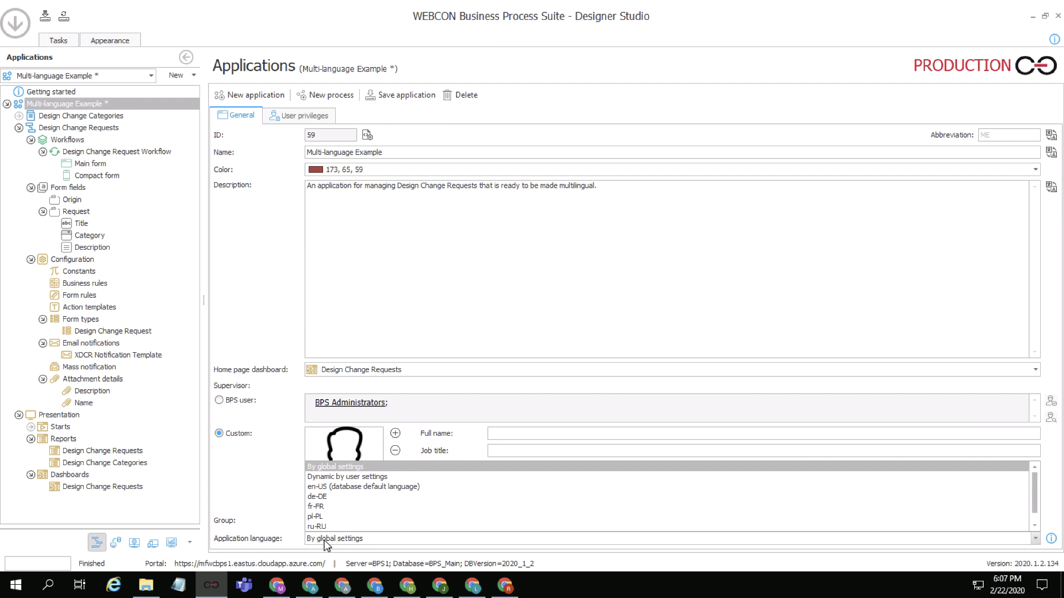
{"action": "left_click", "coordinate": [286, 520]}
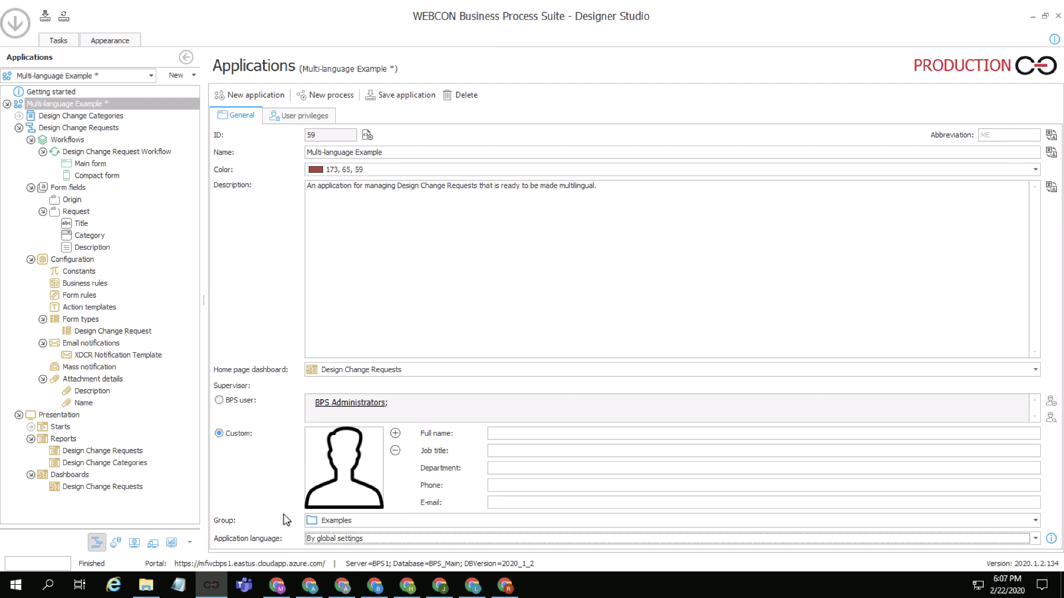